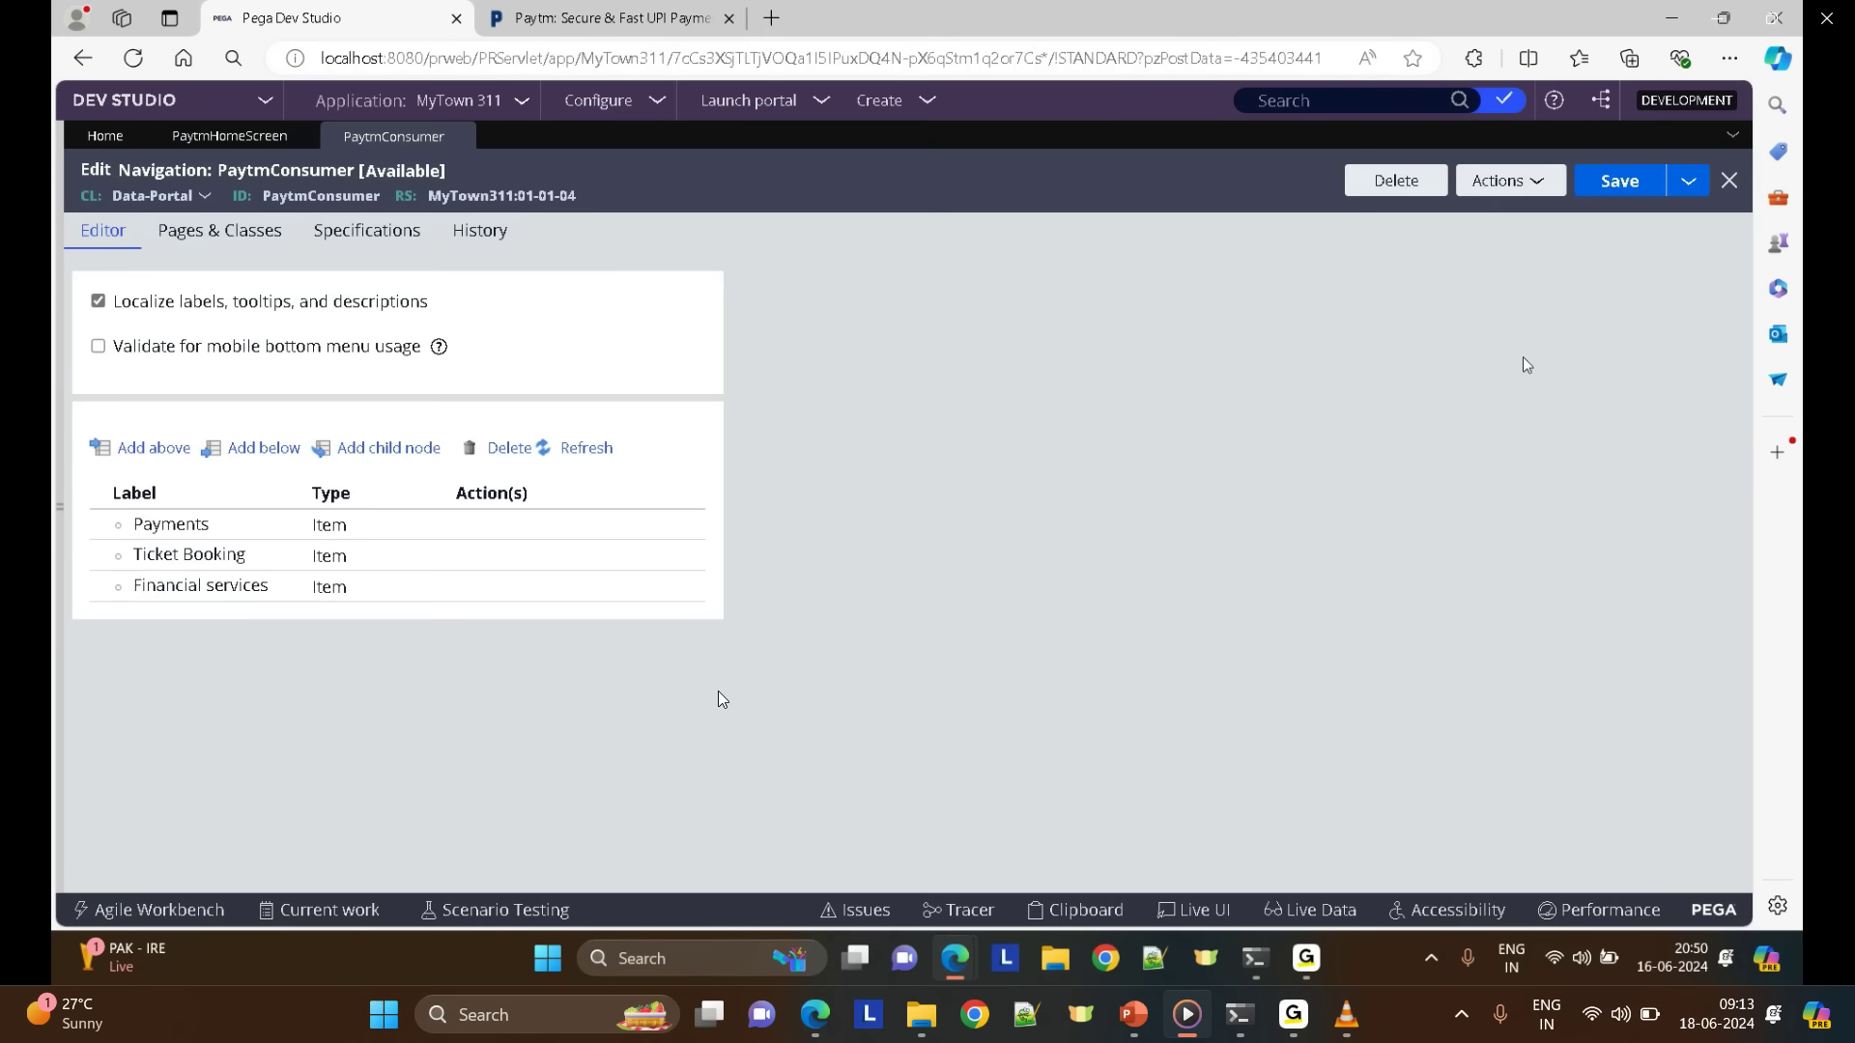
Save the PaytmConsumer navigation record and view the live Paytm website for comparison
{"action": "left_click", "coordinate": [1619, 181]}
{"action": "left_click", "coordinate": [229, 135]}
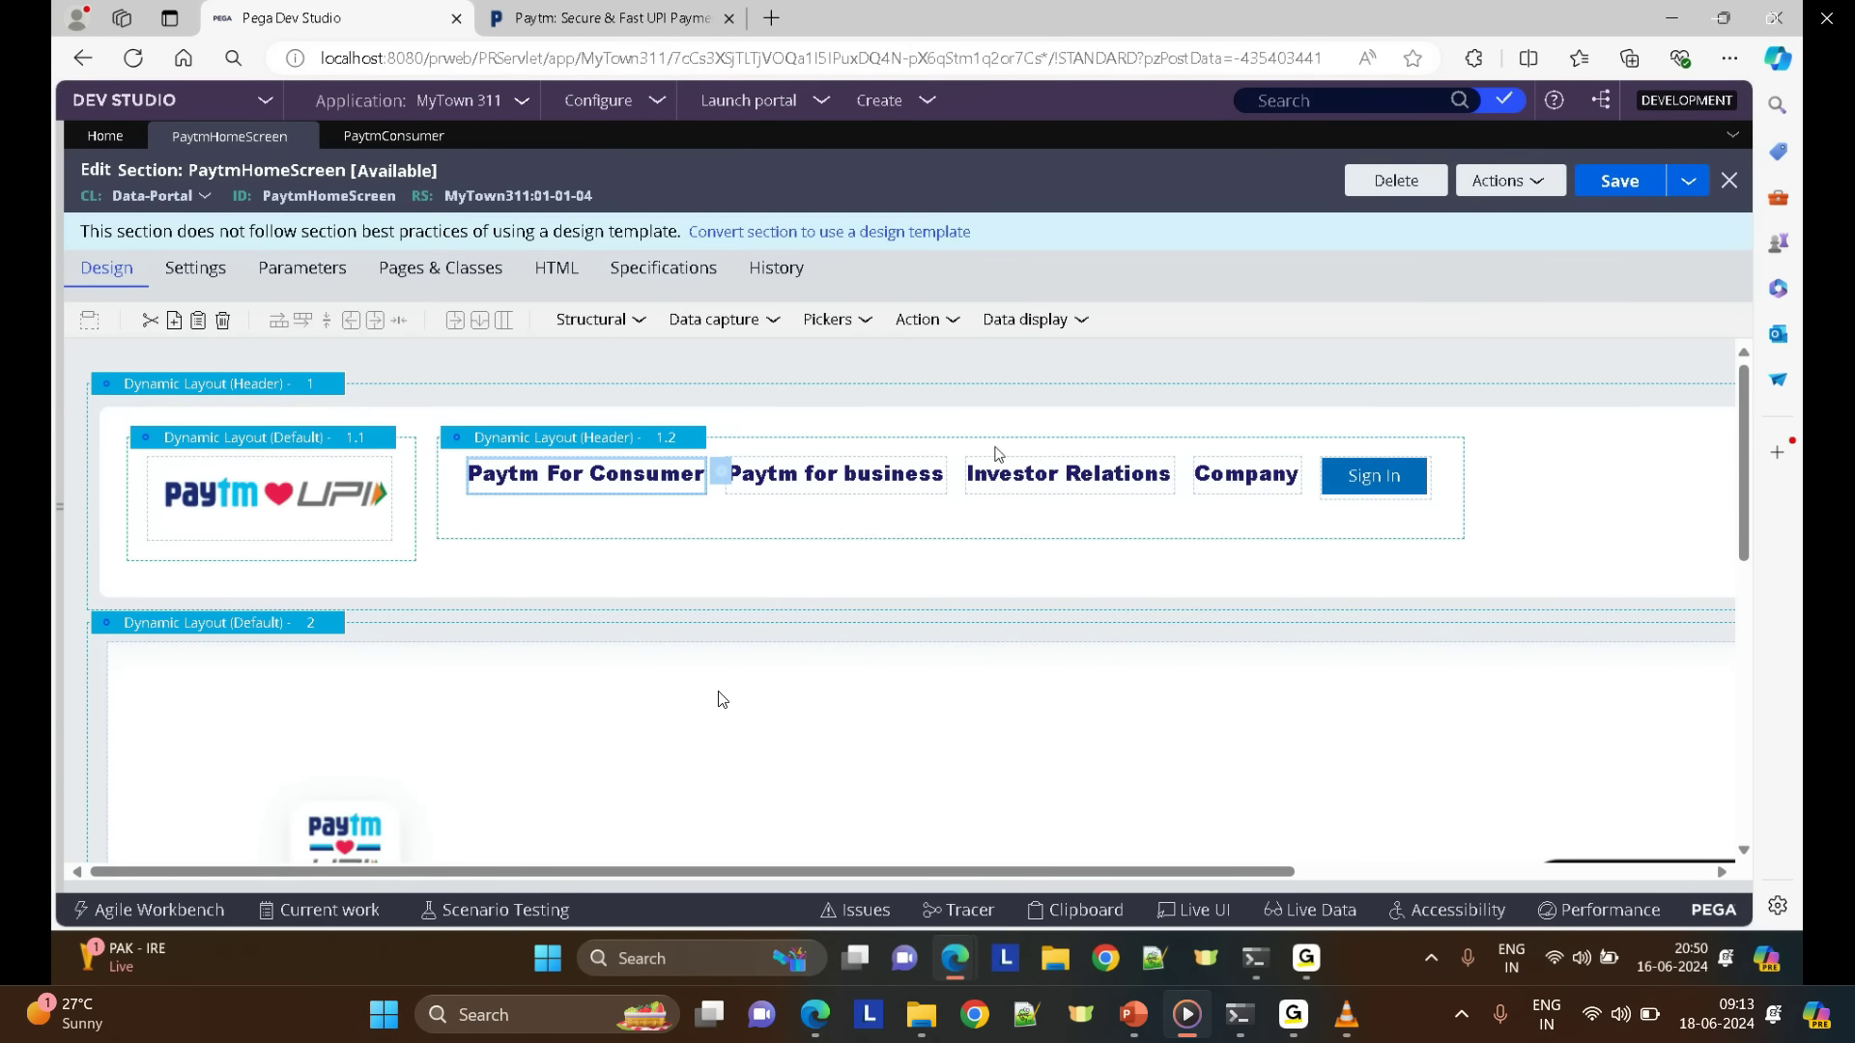
{"action": "left_click", "coordinate": [544, 15]}
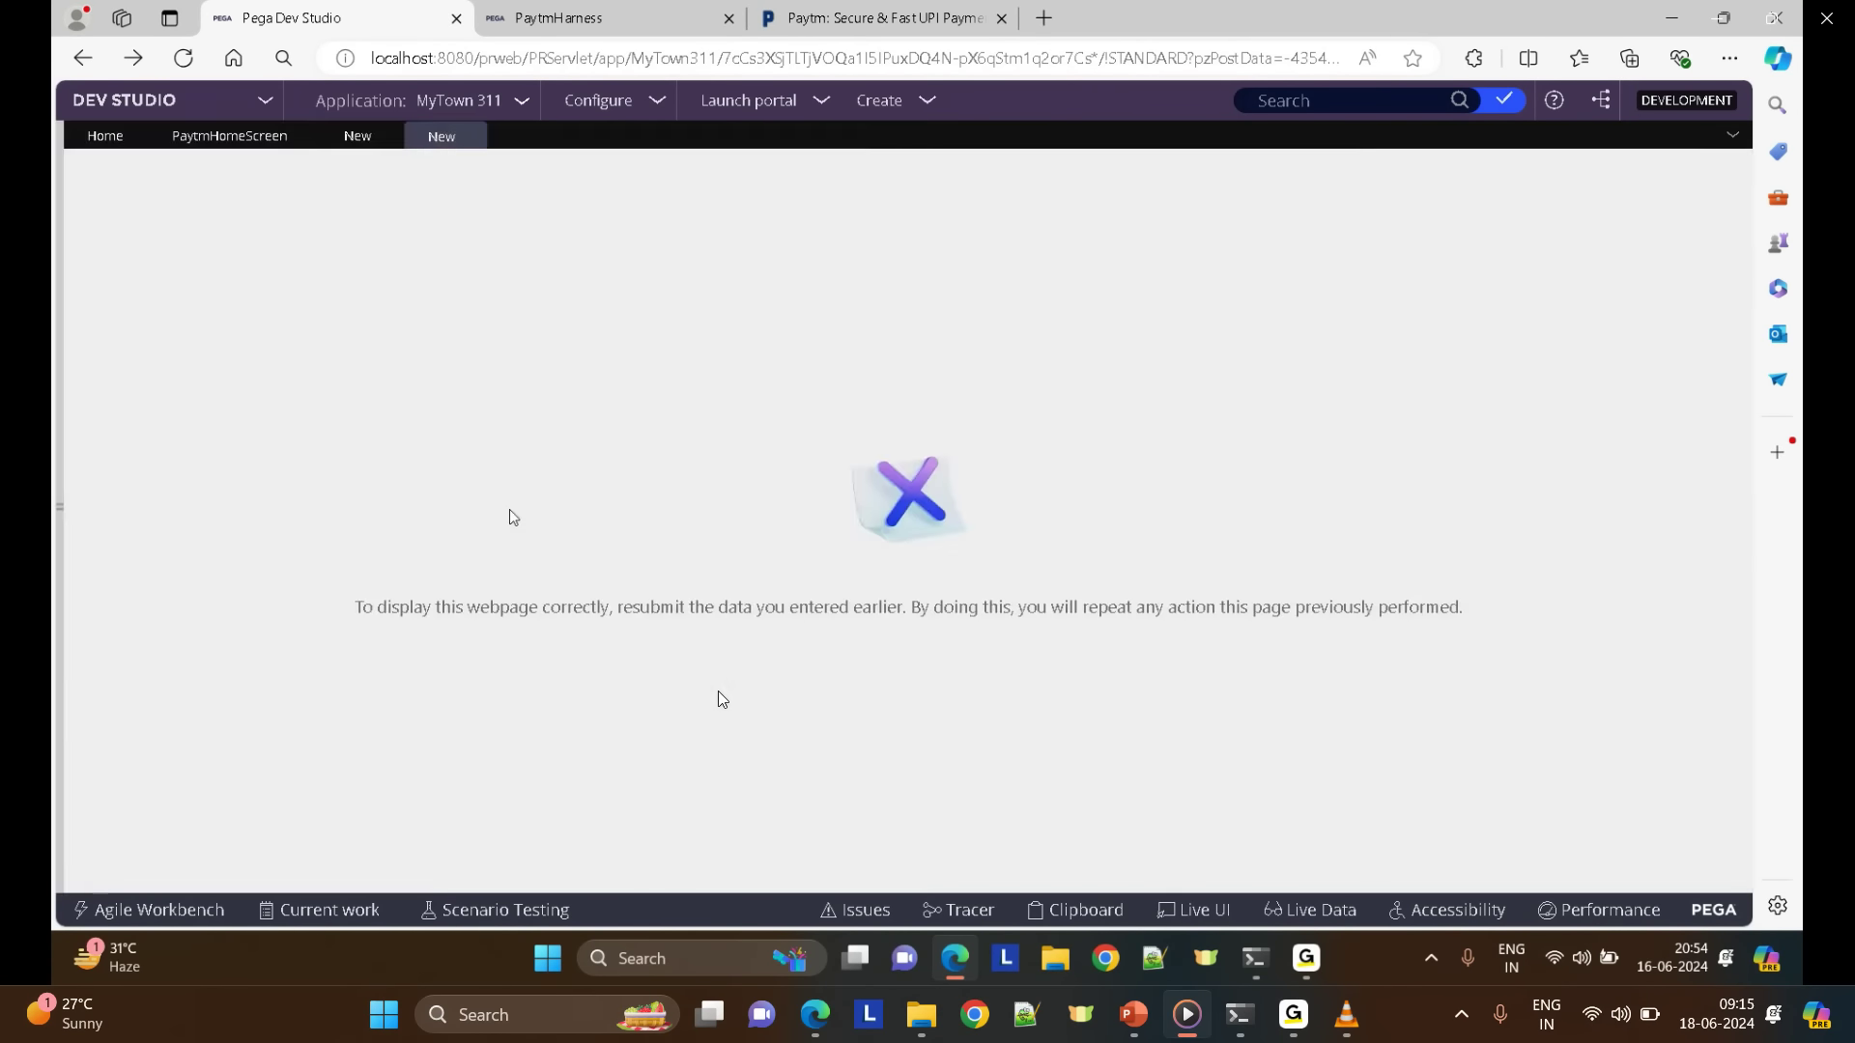
Jump forward in the demo recording to the rendered PaytmPortal home page with Sign In
{"action": "mouse_move", "coordinate": [681, 732]}
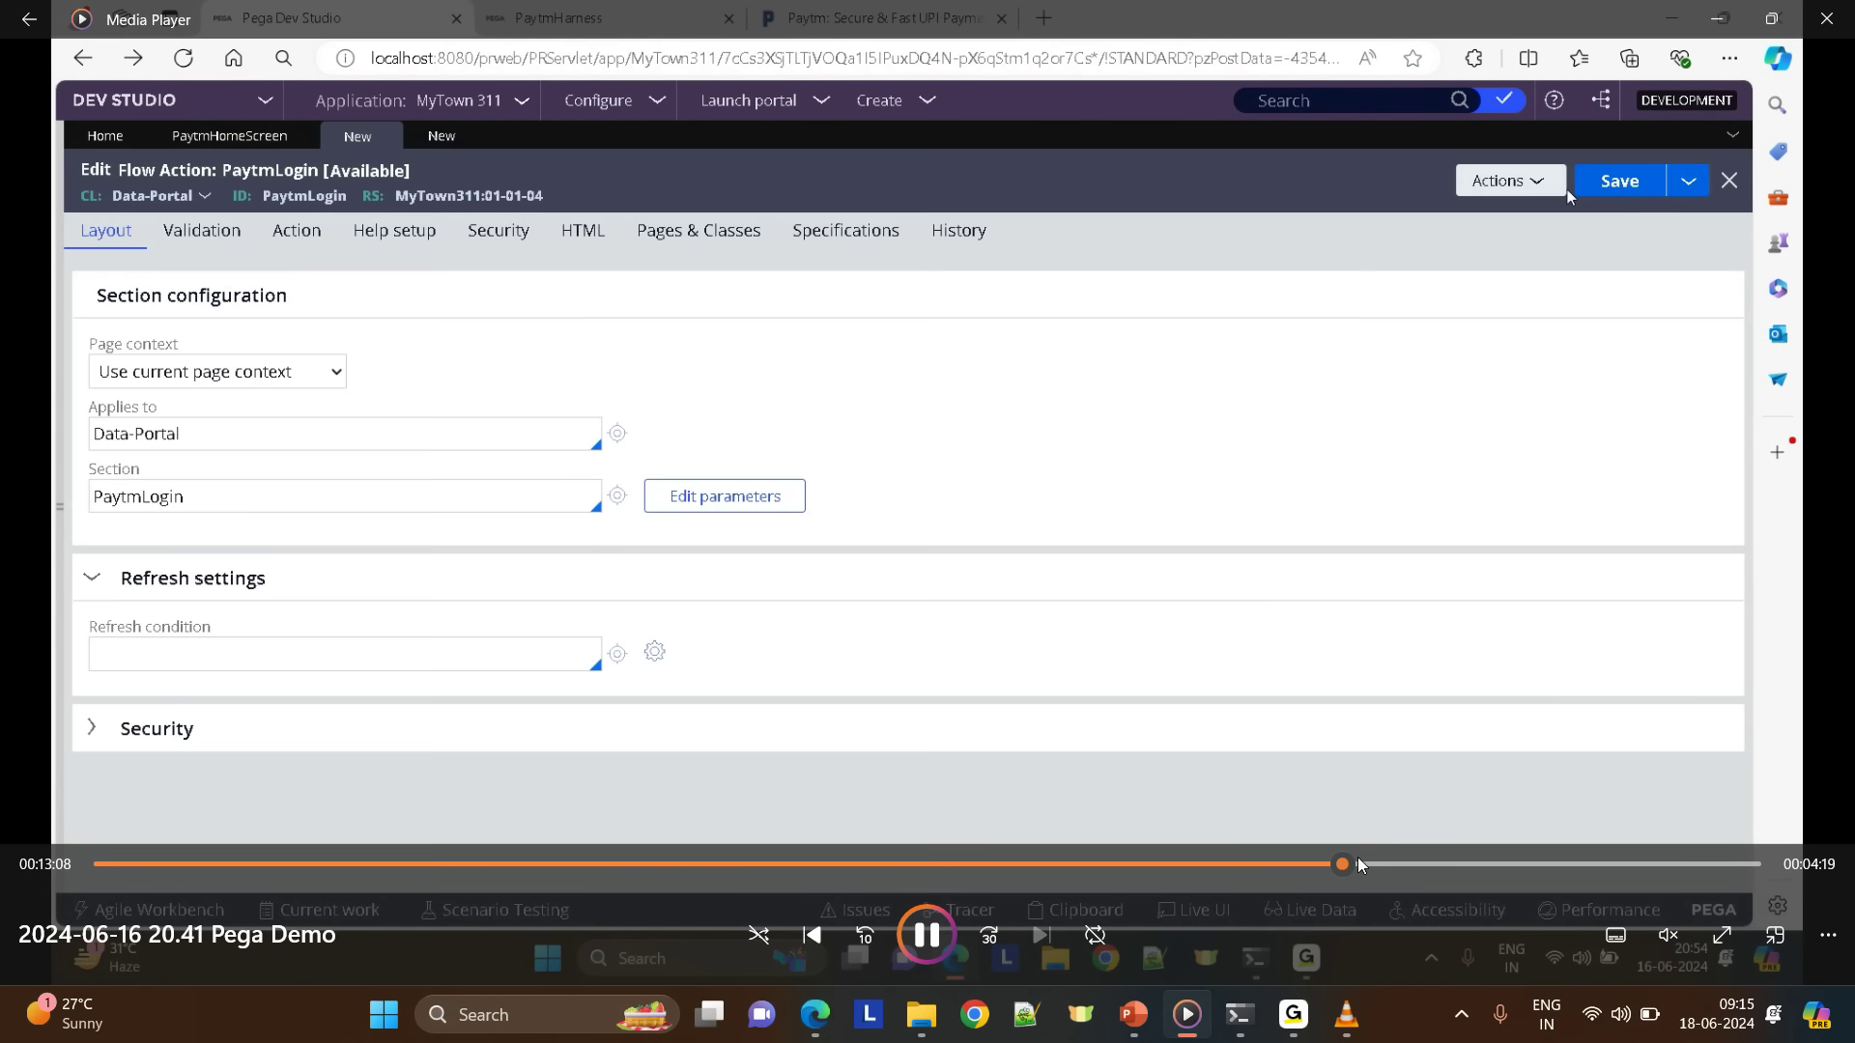
{"action": "left_click", "coordinate": [1362, 864]}
{"action": "left_click", "coordinate": [1387, 865]}
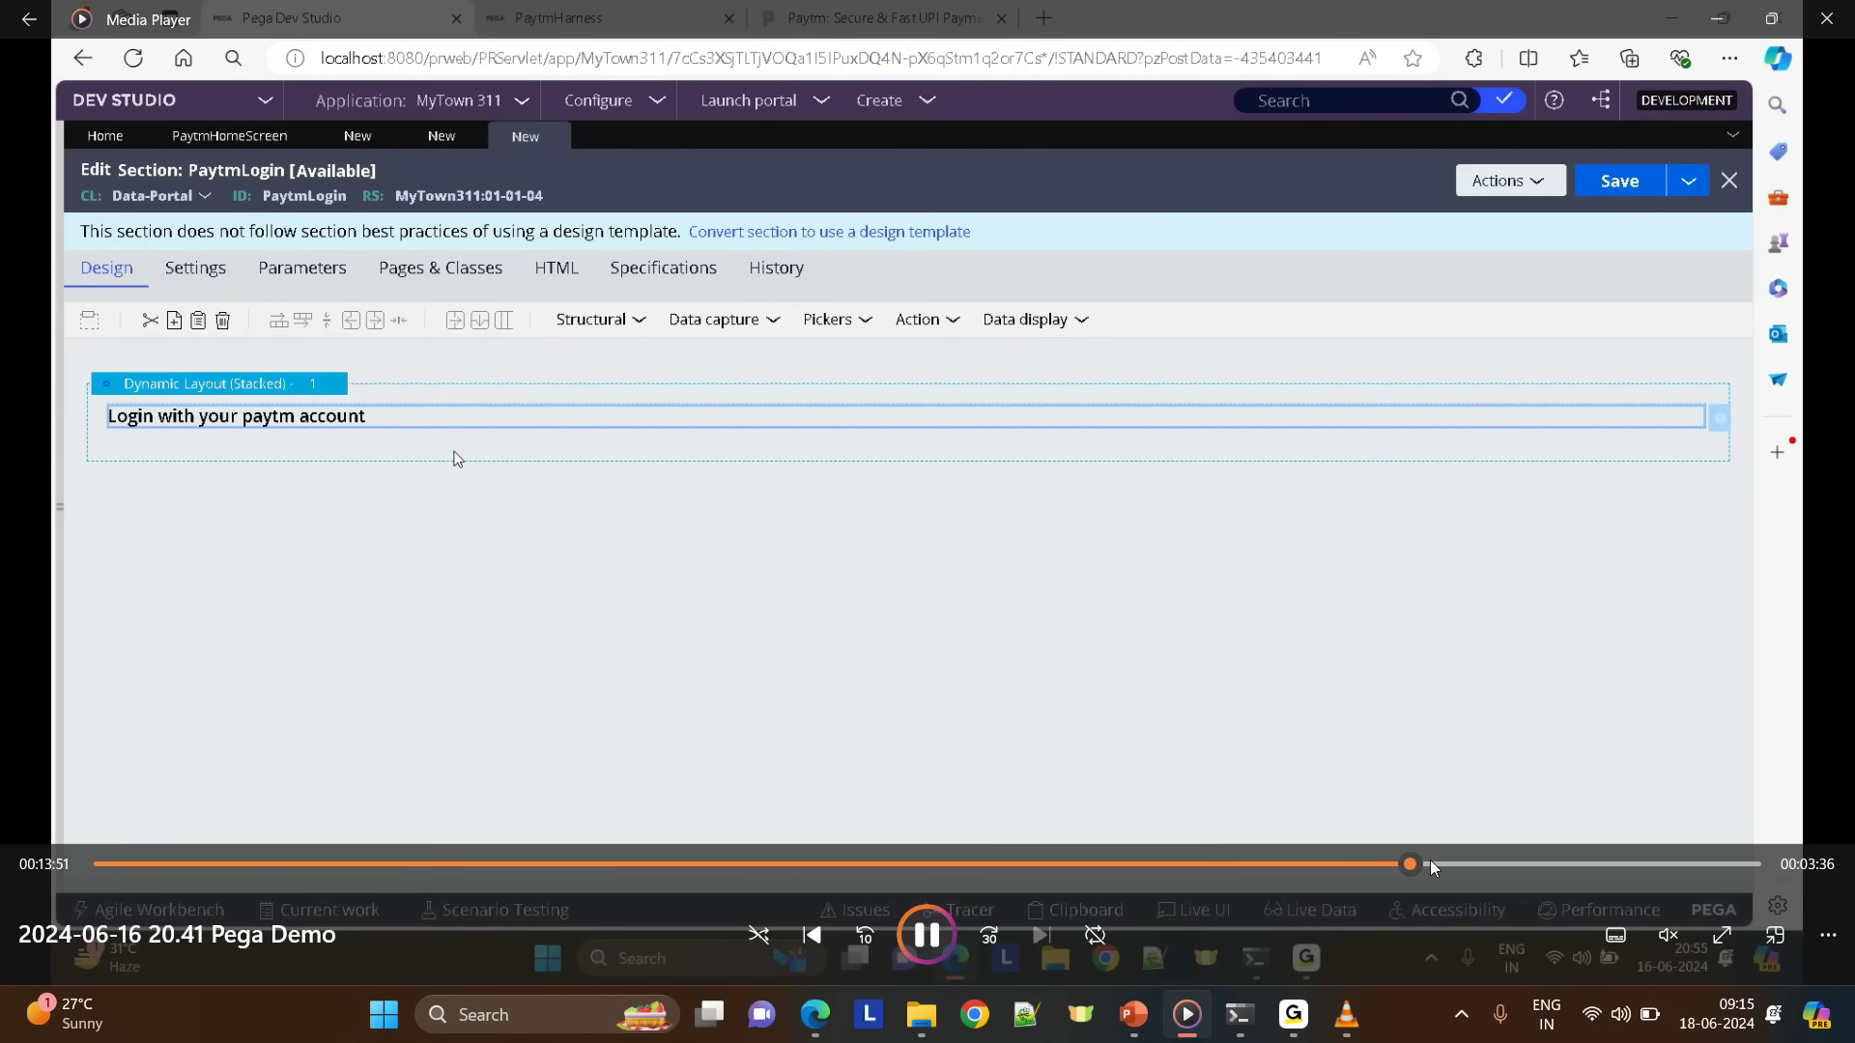
{"action": "left_click", "coordinate": [1431, 862]}
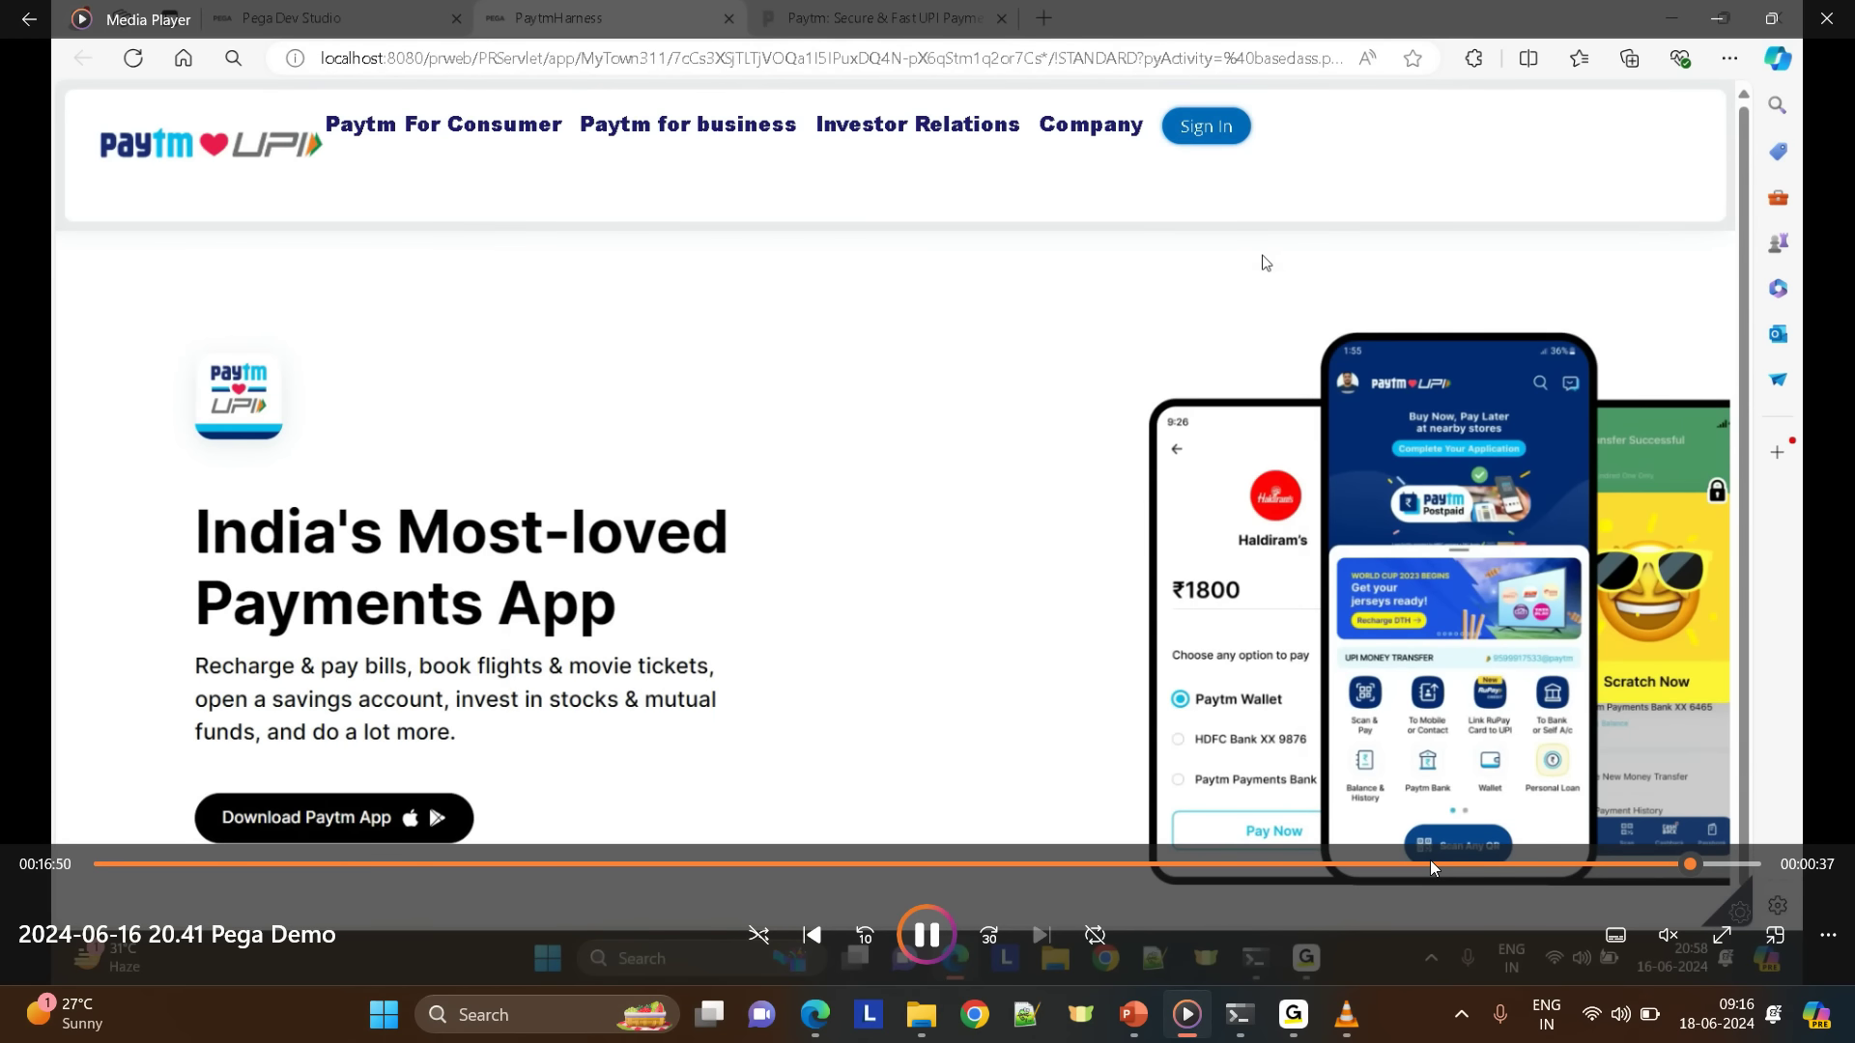
Pause the demo playback and bring the Edge browser window back up
{"action": "left_click", "coordinate": [923, 937]}
{"action": "mouse_move", "coordinate": [815, 1015]}
{"action": "left_click", "coordinate": [754, 930]}
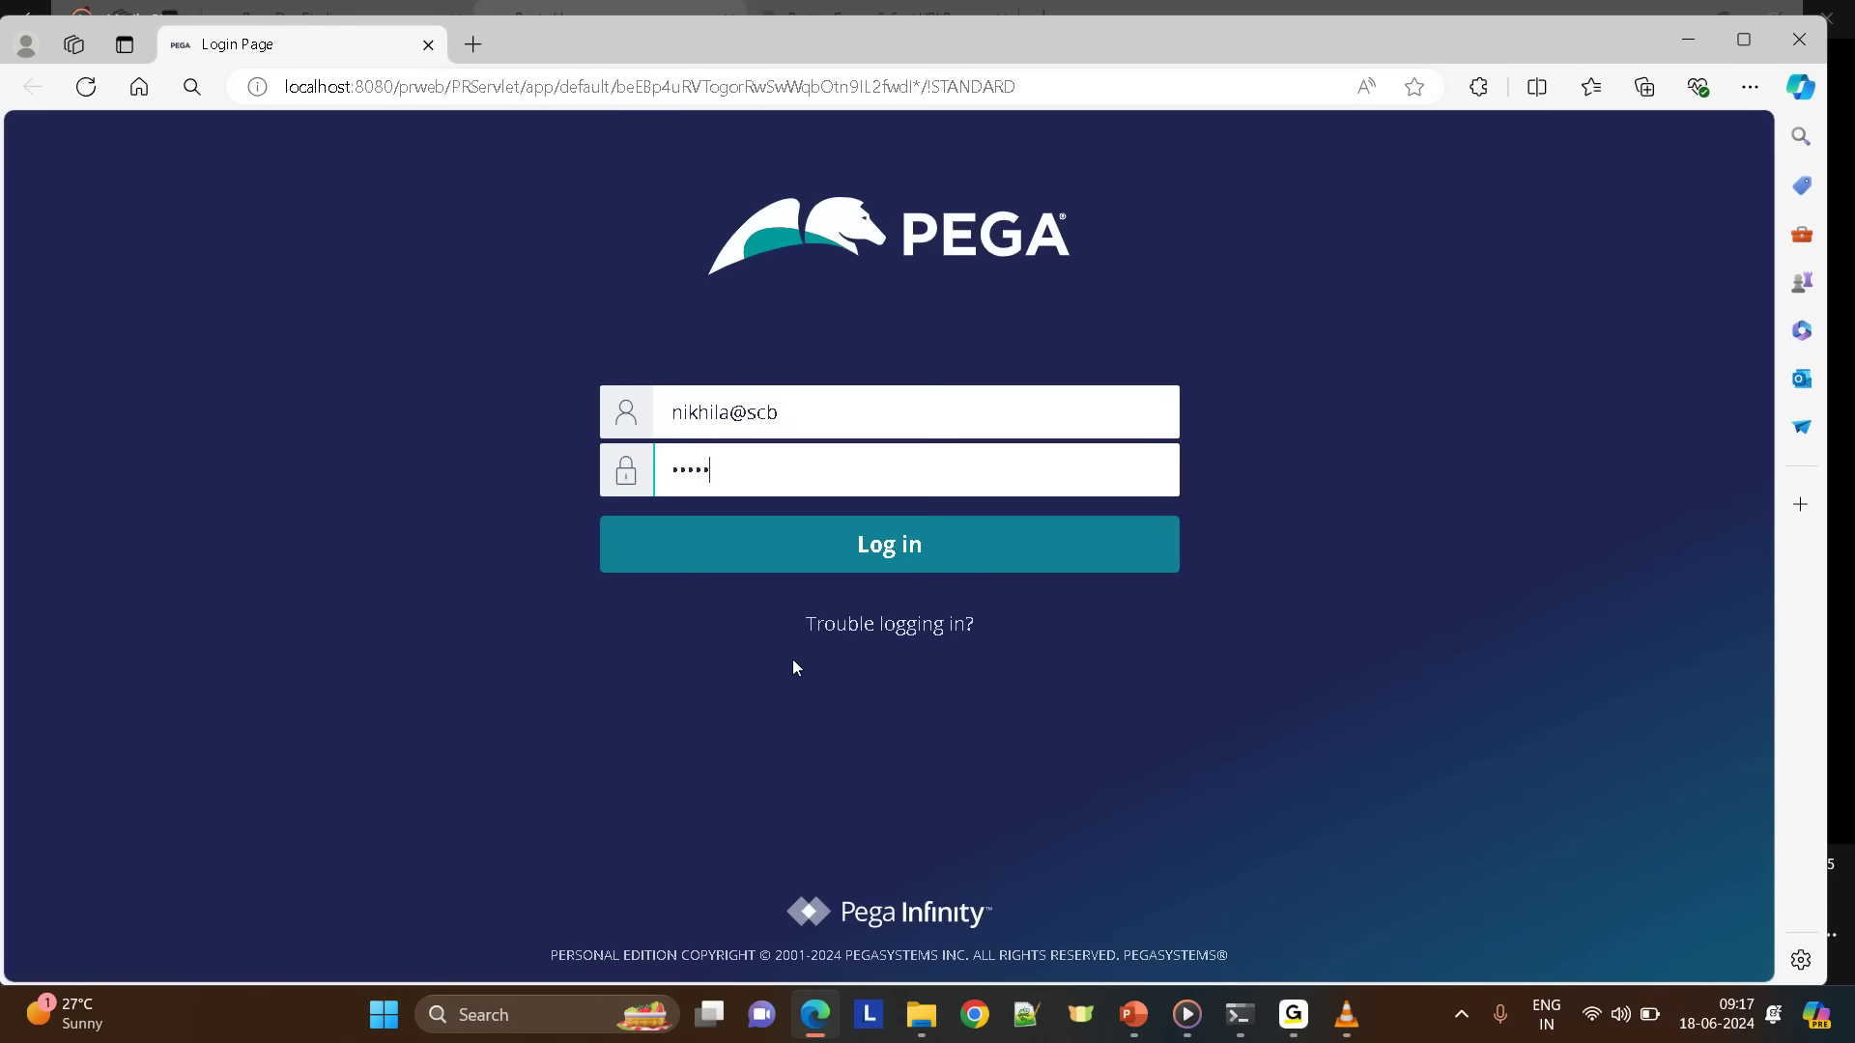
Log in to Pega with the operator ID and password, then maximize the browser
{"action": "left_click", "coordinate": [816, 570]}
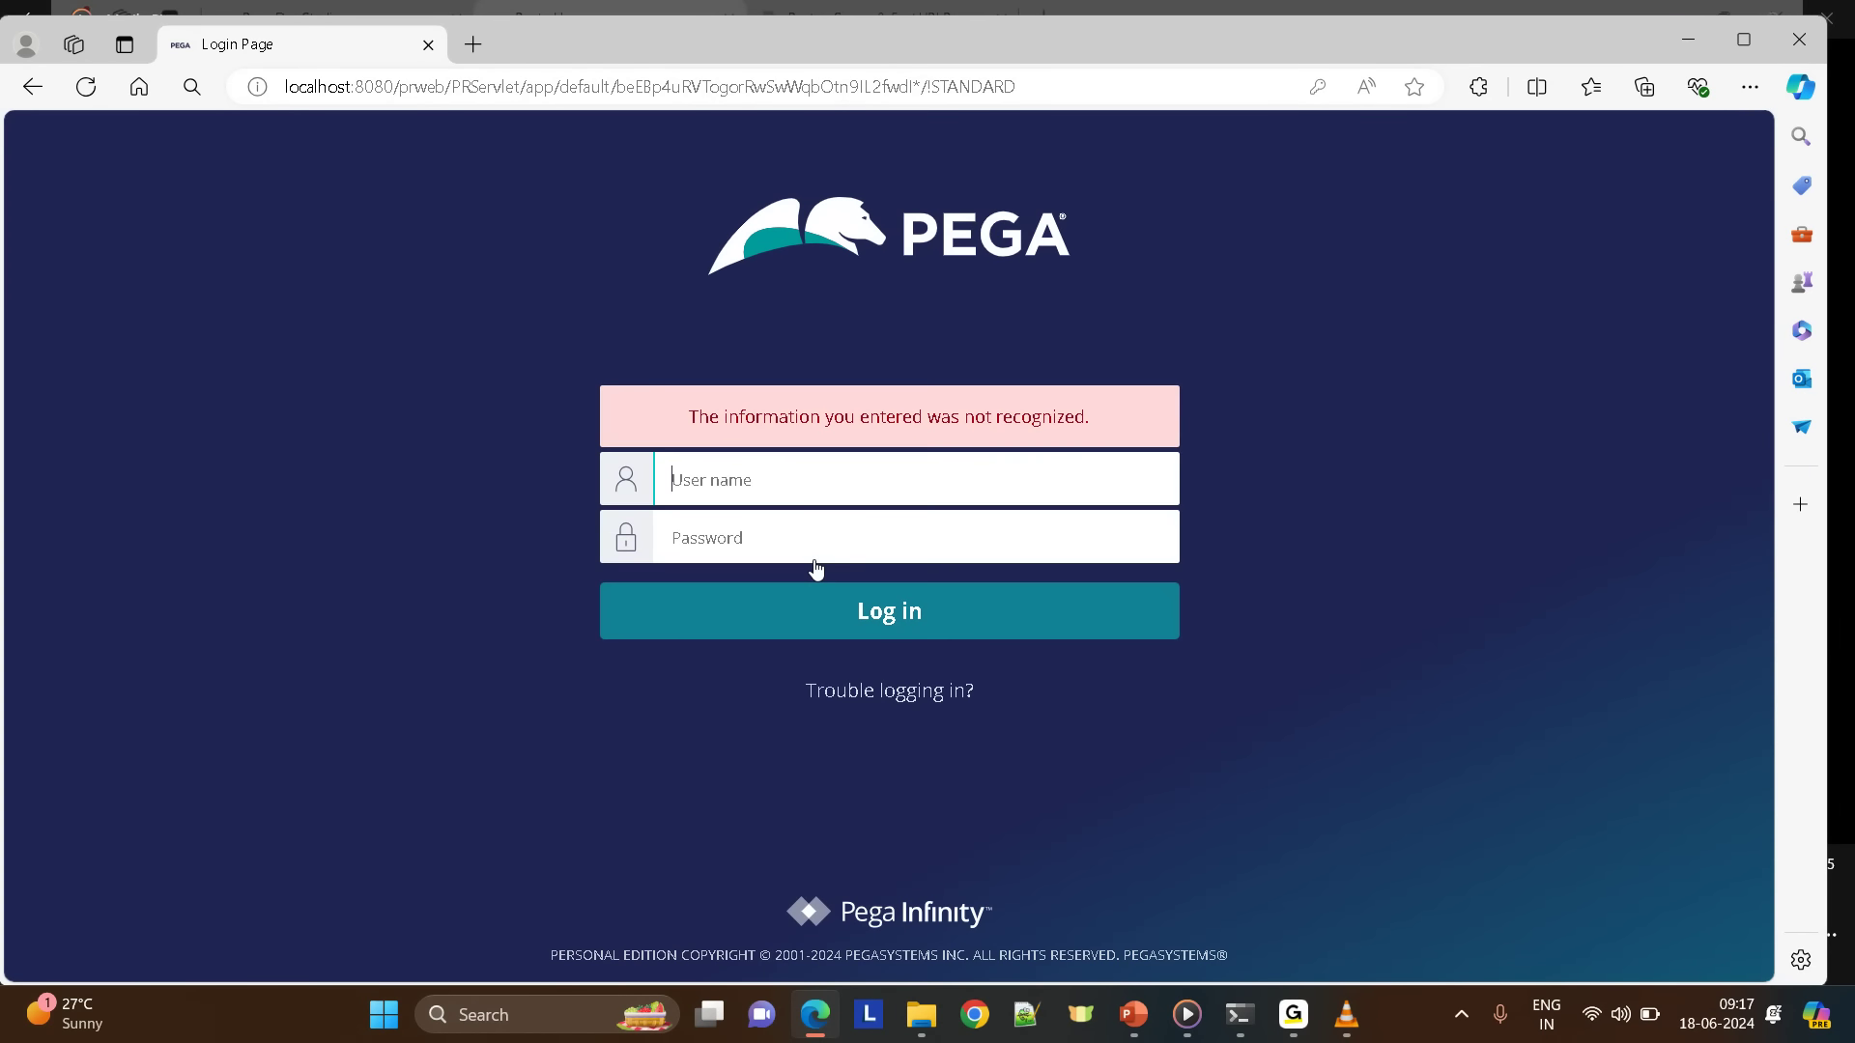
{"action": "key", "text": "Tab"}
{"action": "type", "text": "rules"}
{"action": "key", "text": "Return"}
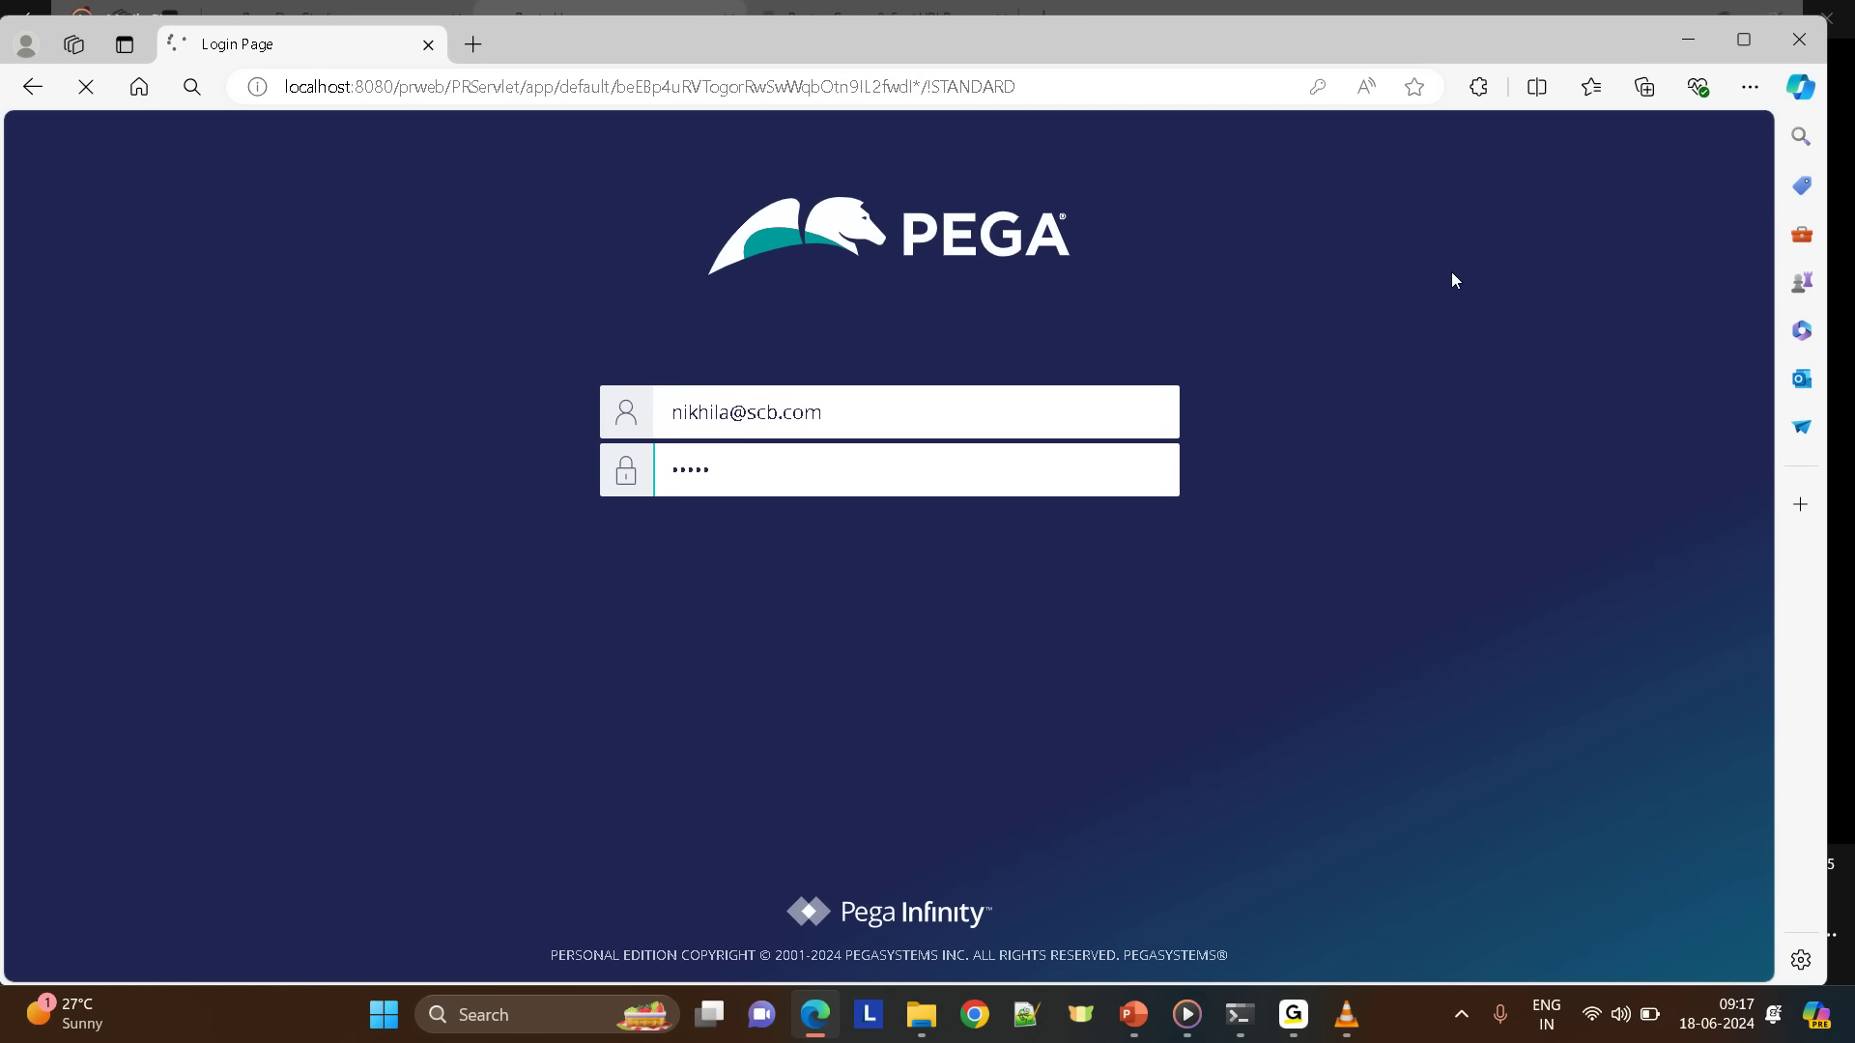
{"action": "left_click", "coordinate": [1744, 38]}
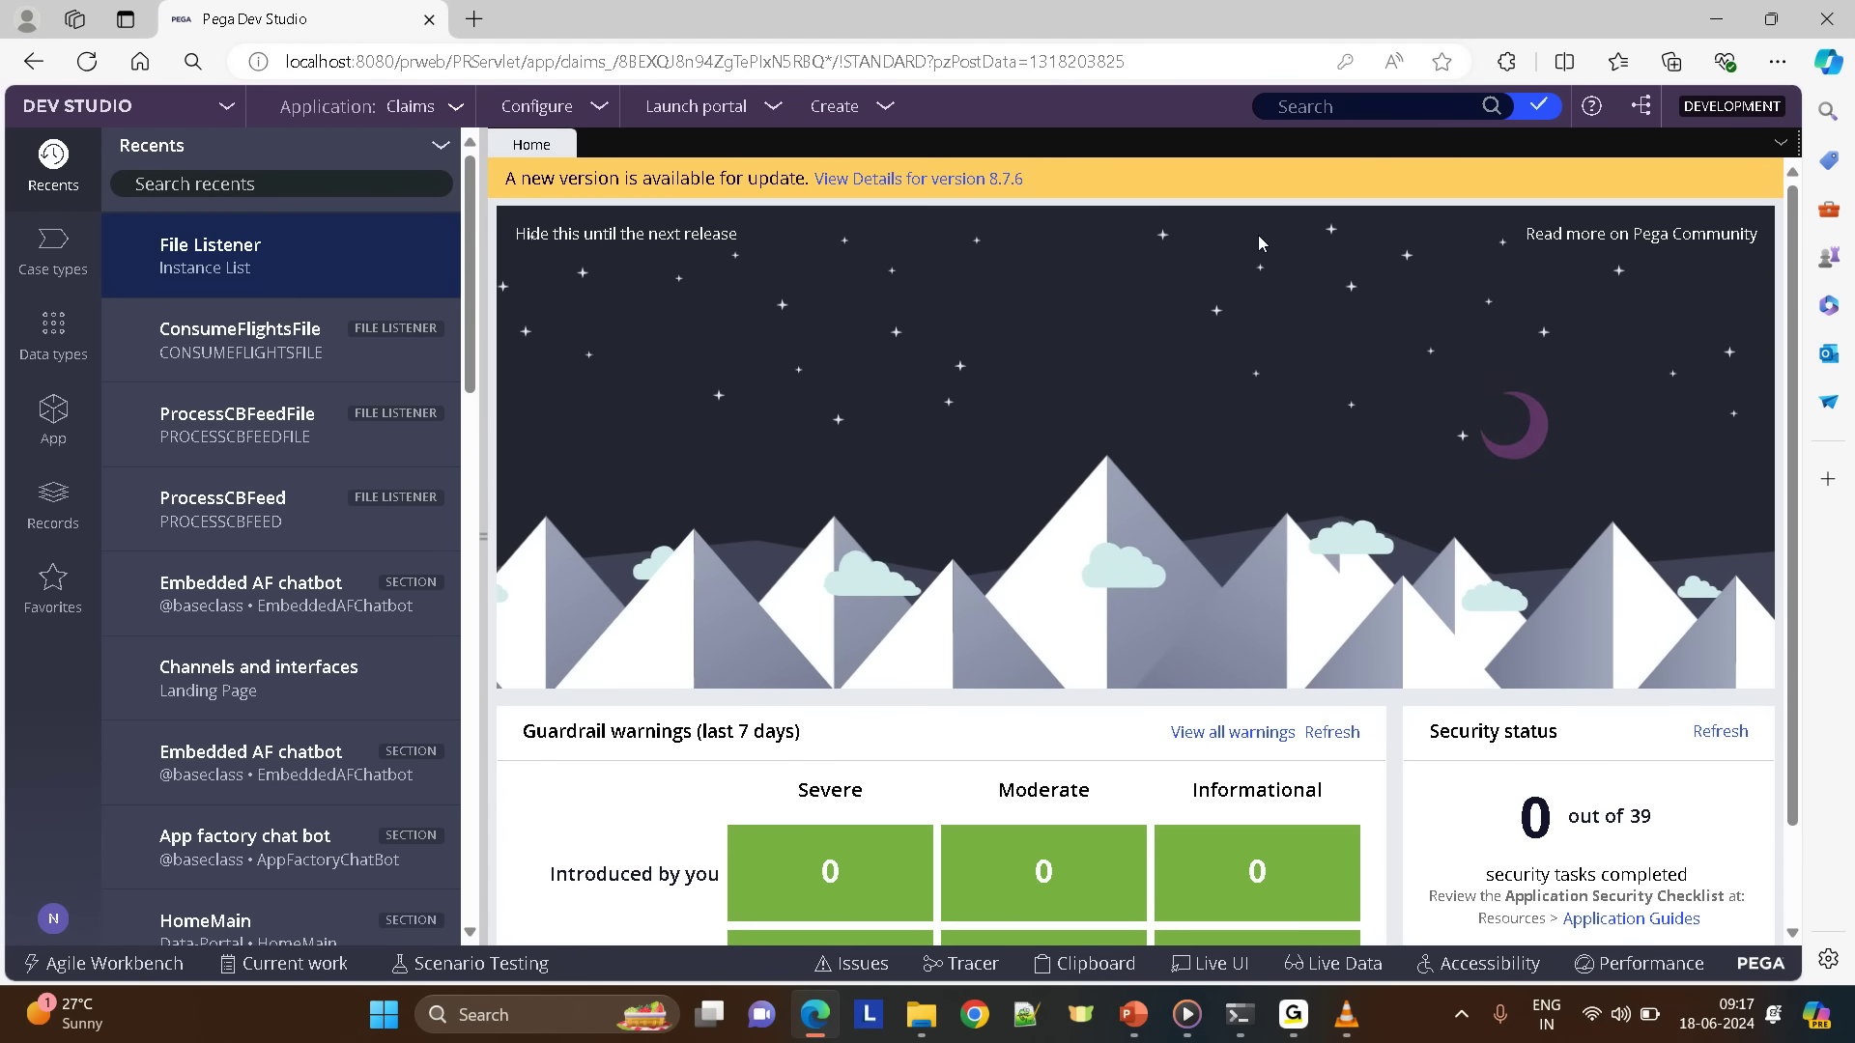
Open the RemoveOrgRS activity from Records > Technical > Activity
{"action": "left_click", "coordinate": [53, 420]}
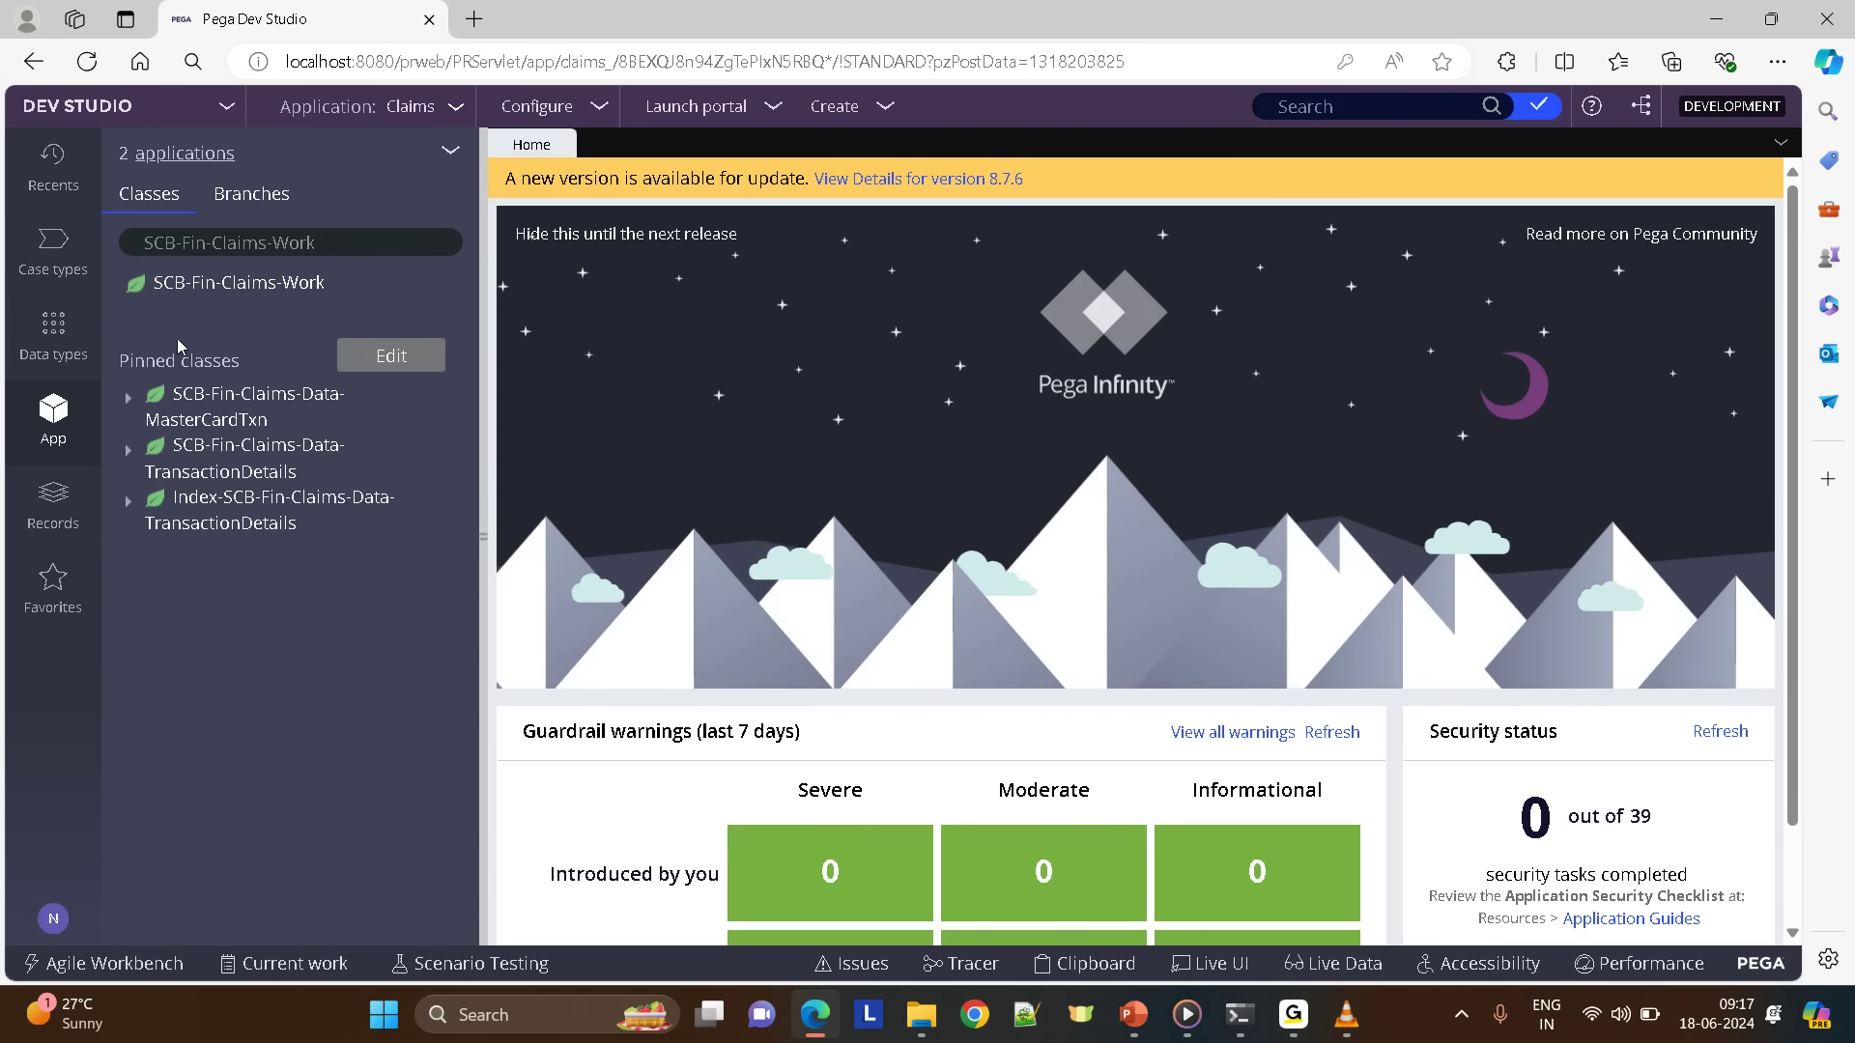
{"action": "left_click", "coordinate": [50, 504]}
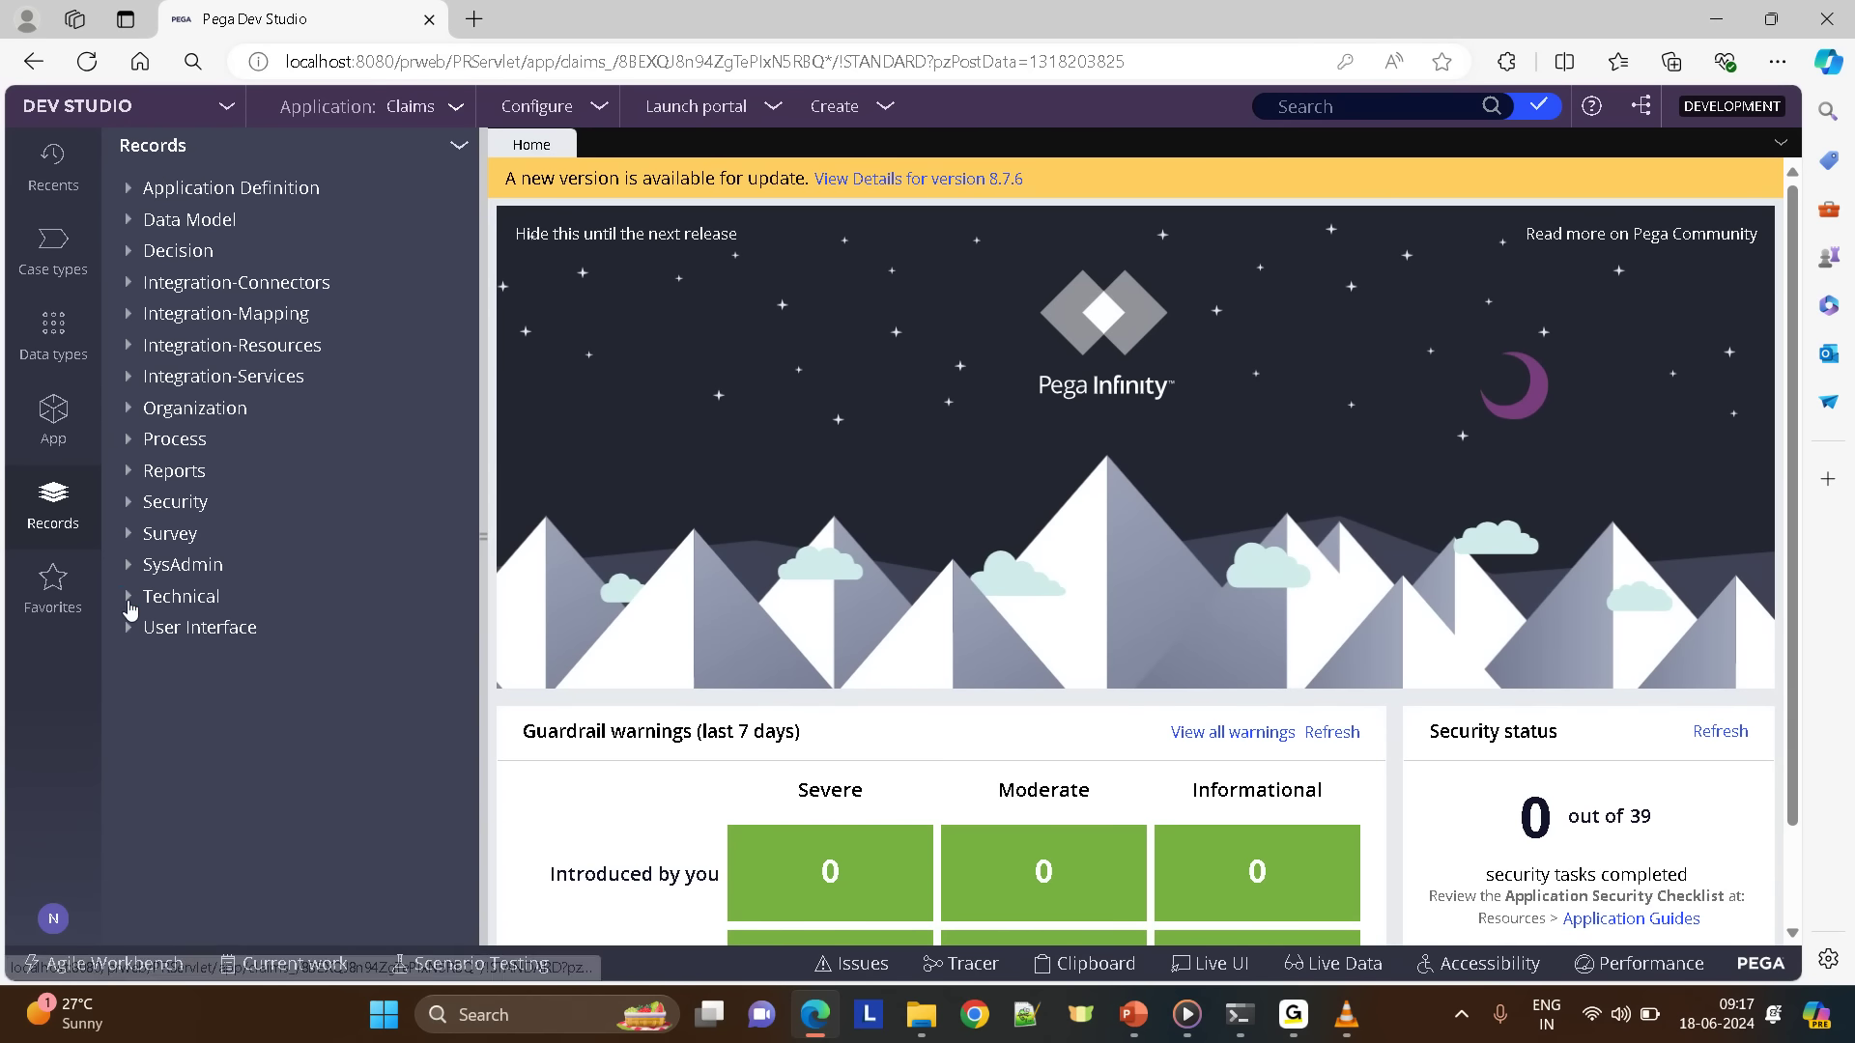
{"action": "left_click", "coordinate": [126, 599]}
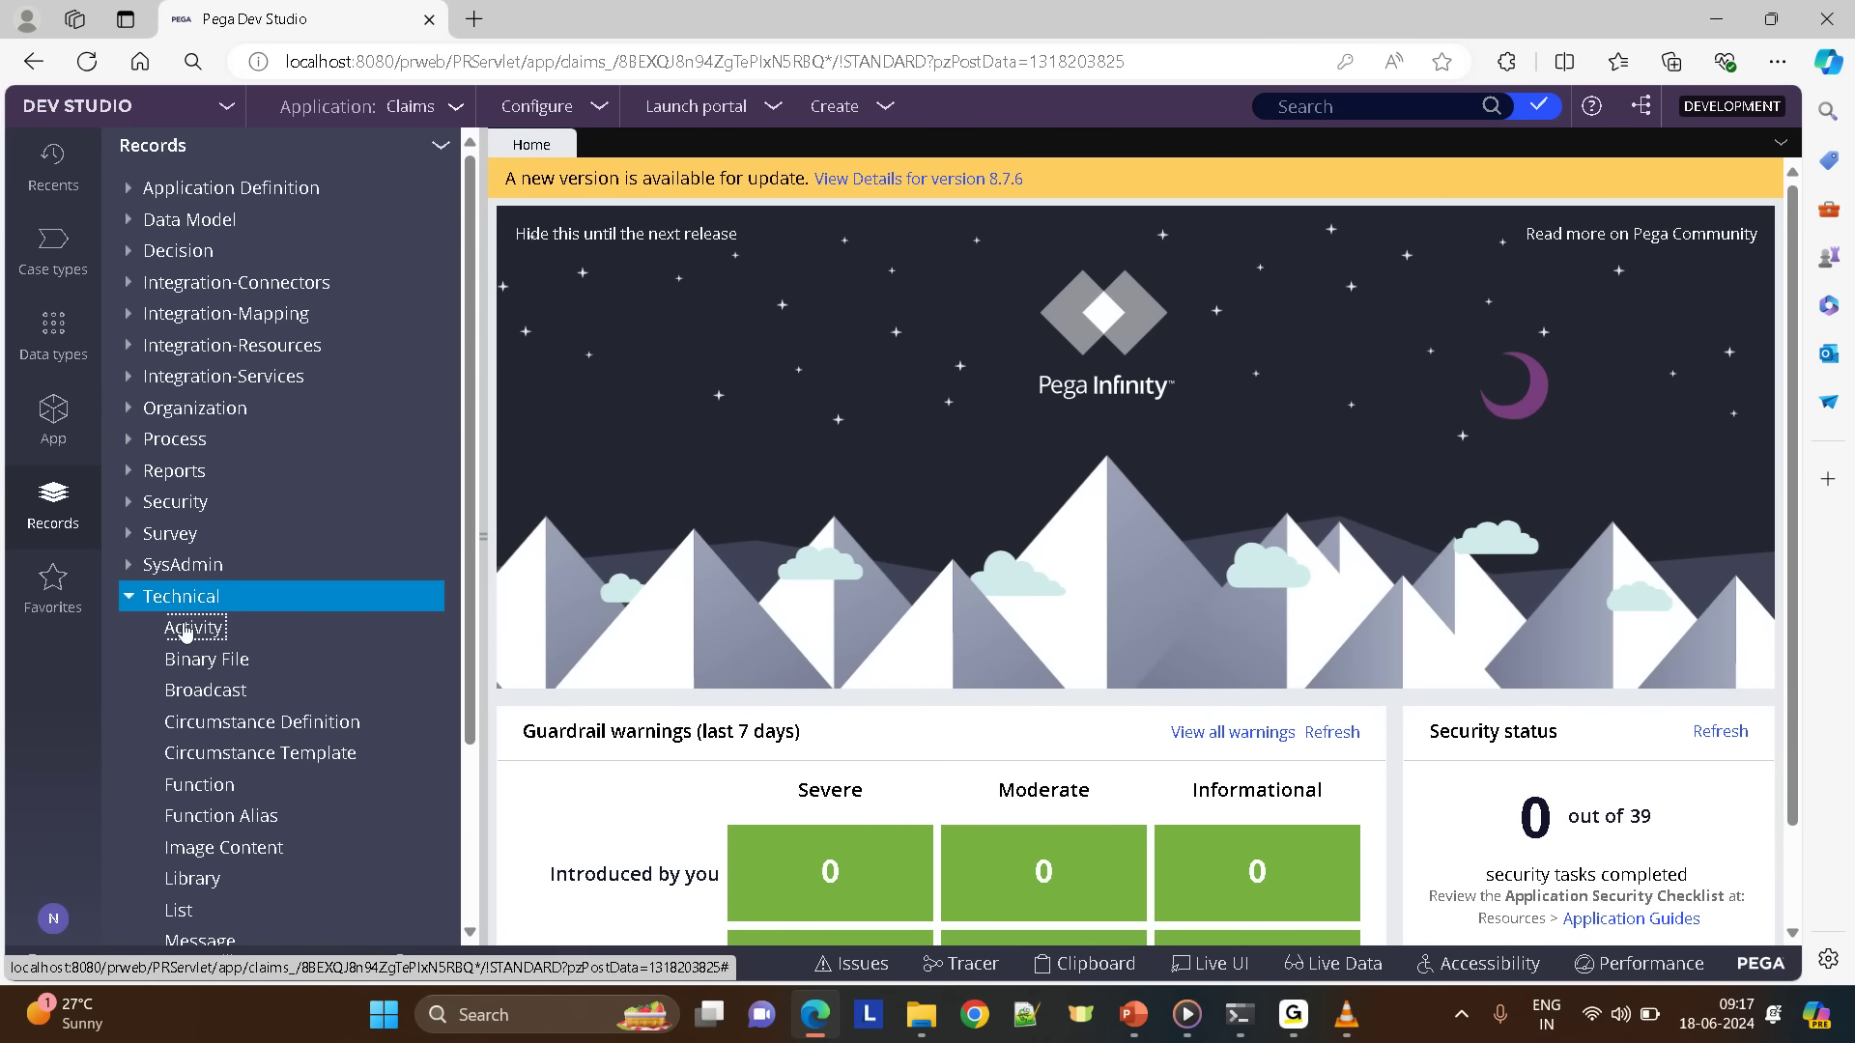
{"action": "left_click", "coordinate": [176, 627]}
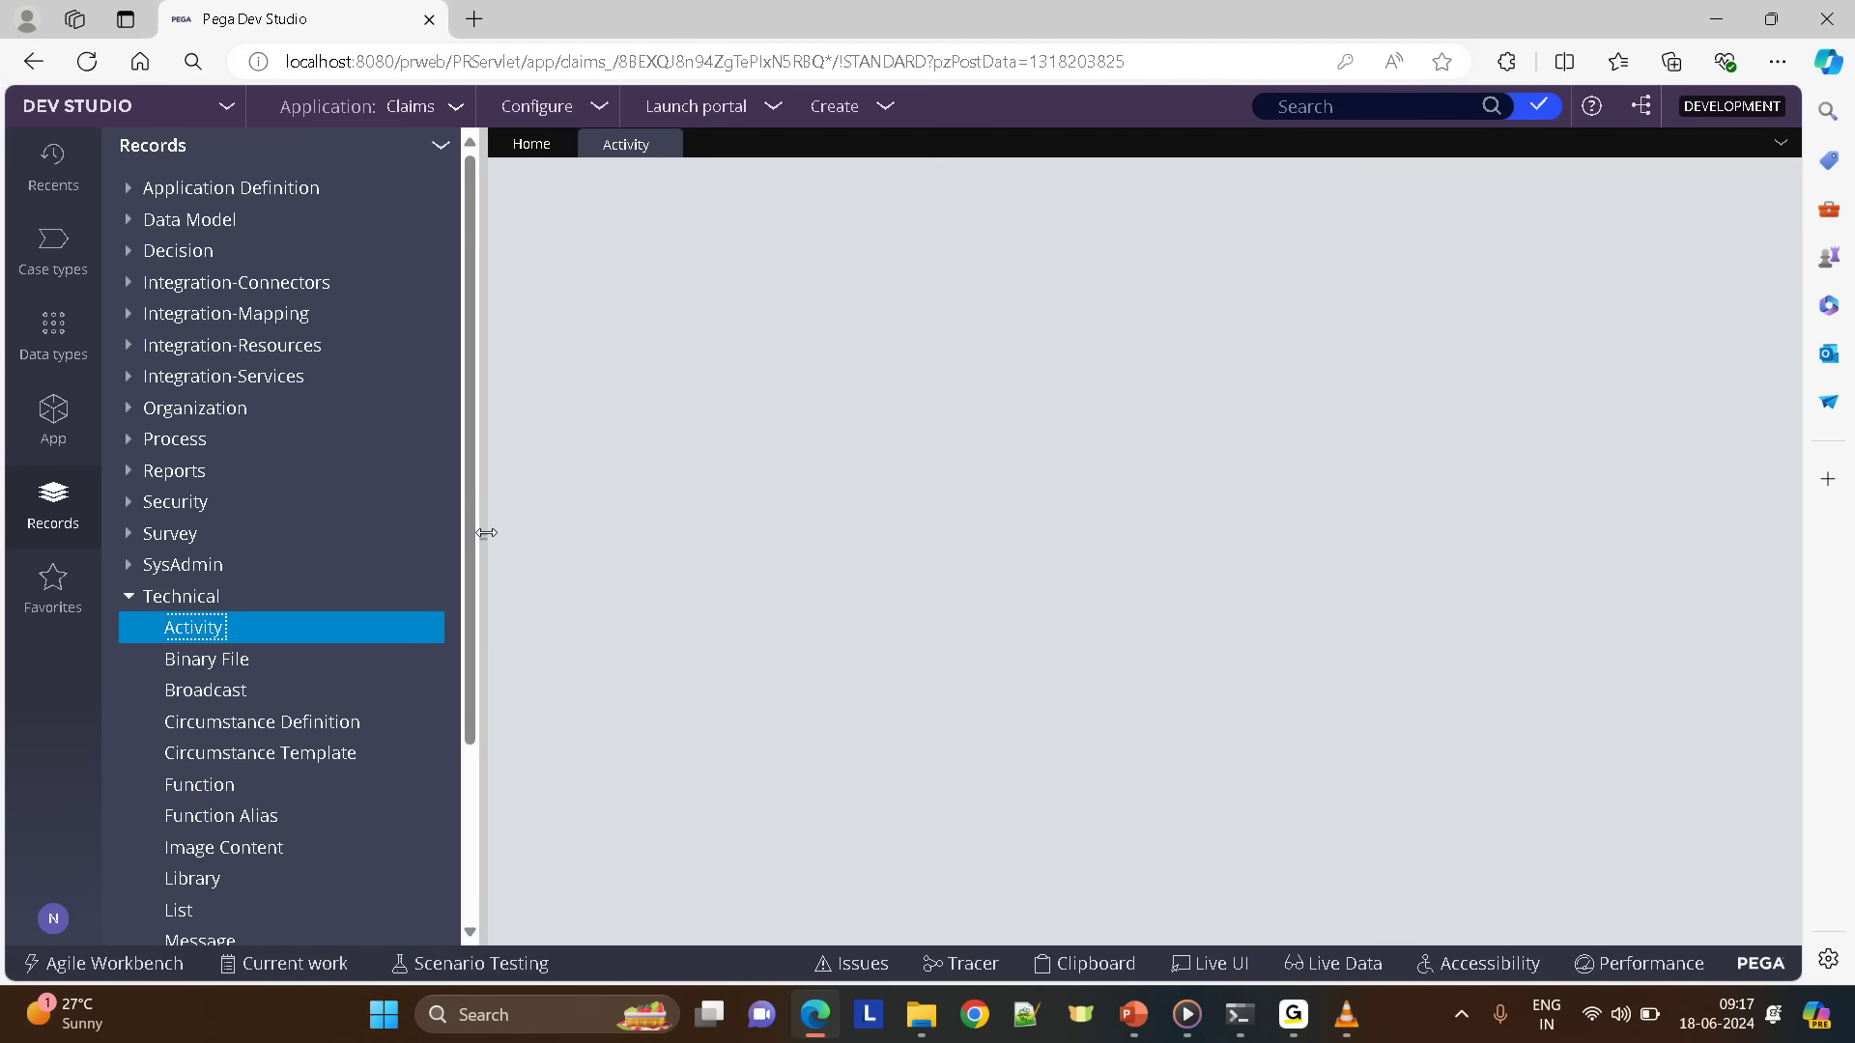
{"action": "left_click", "coordinate": [486, 534]}
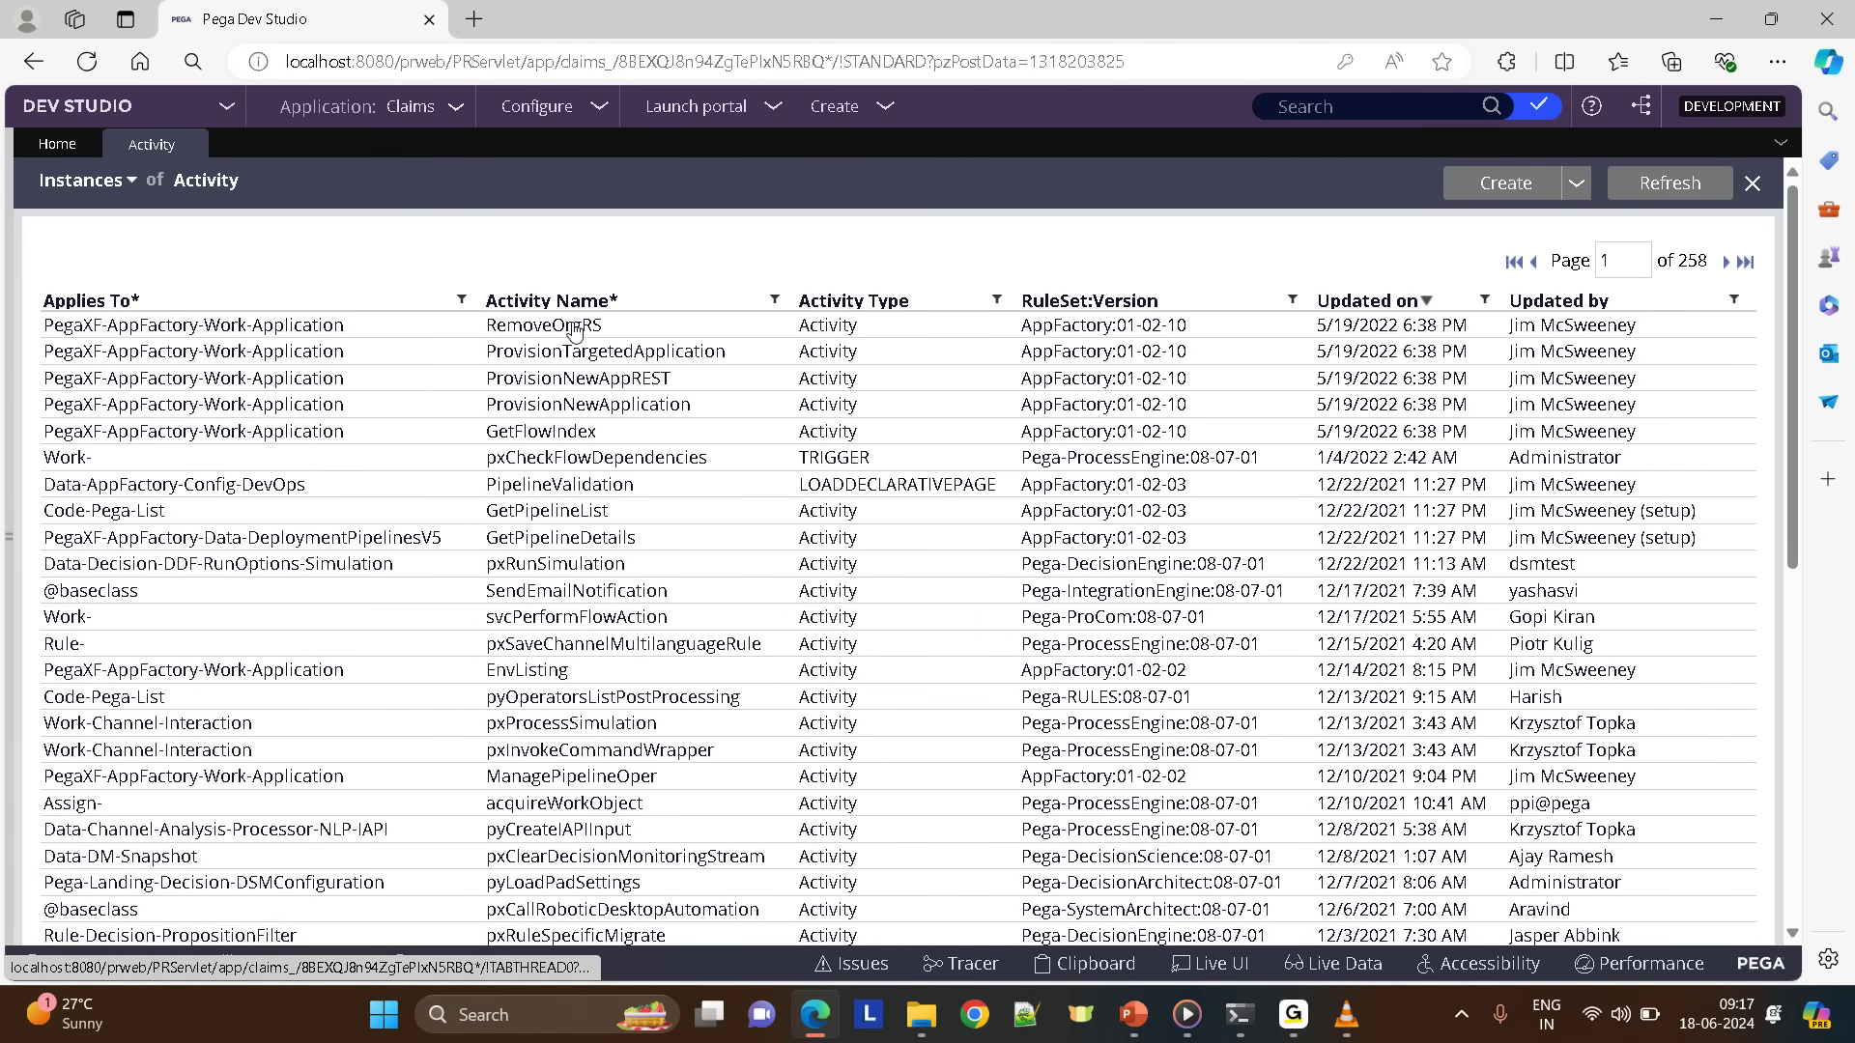
{"action": "double_click", "coordinate": [575, 329]}
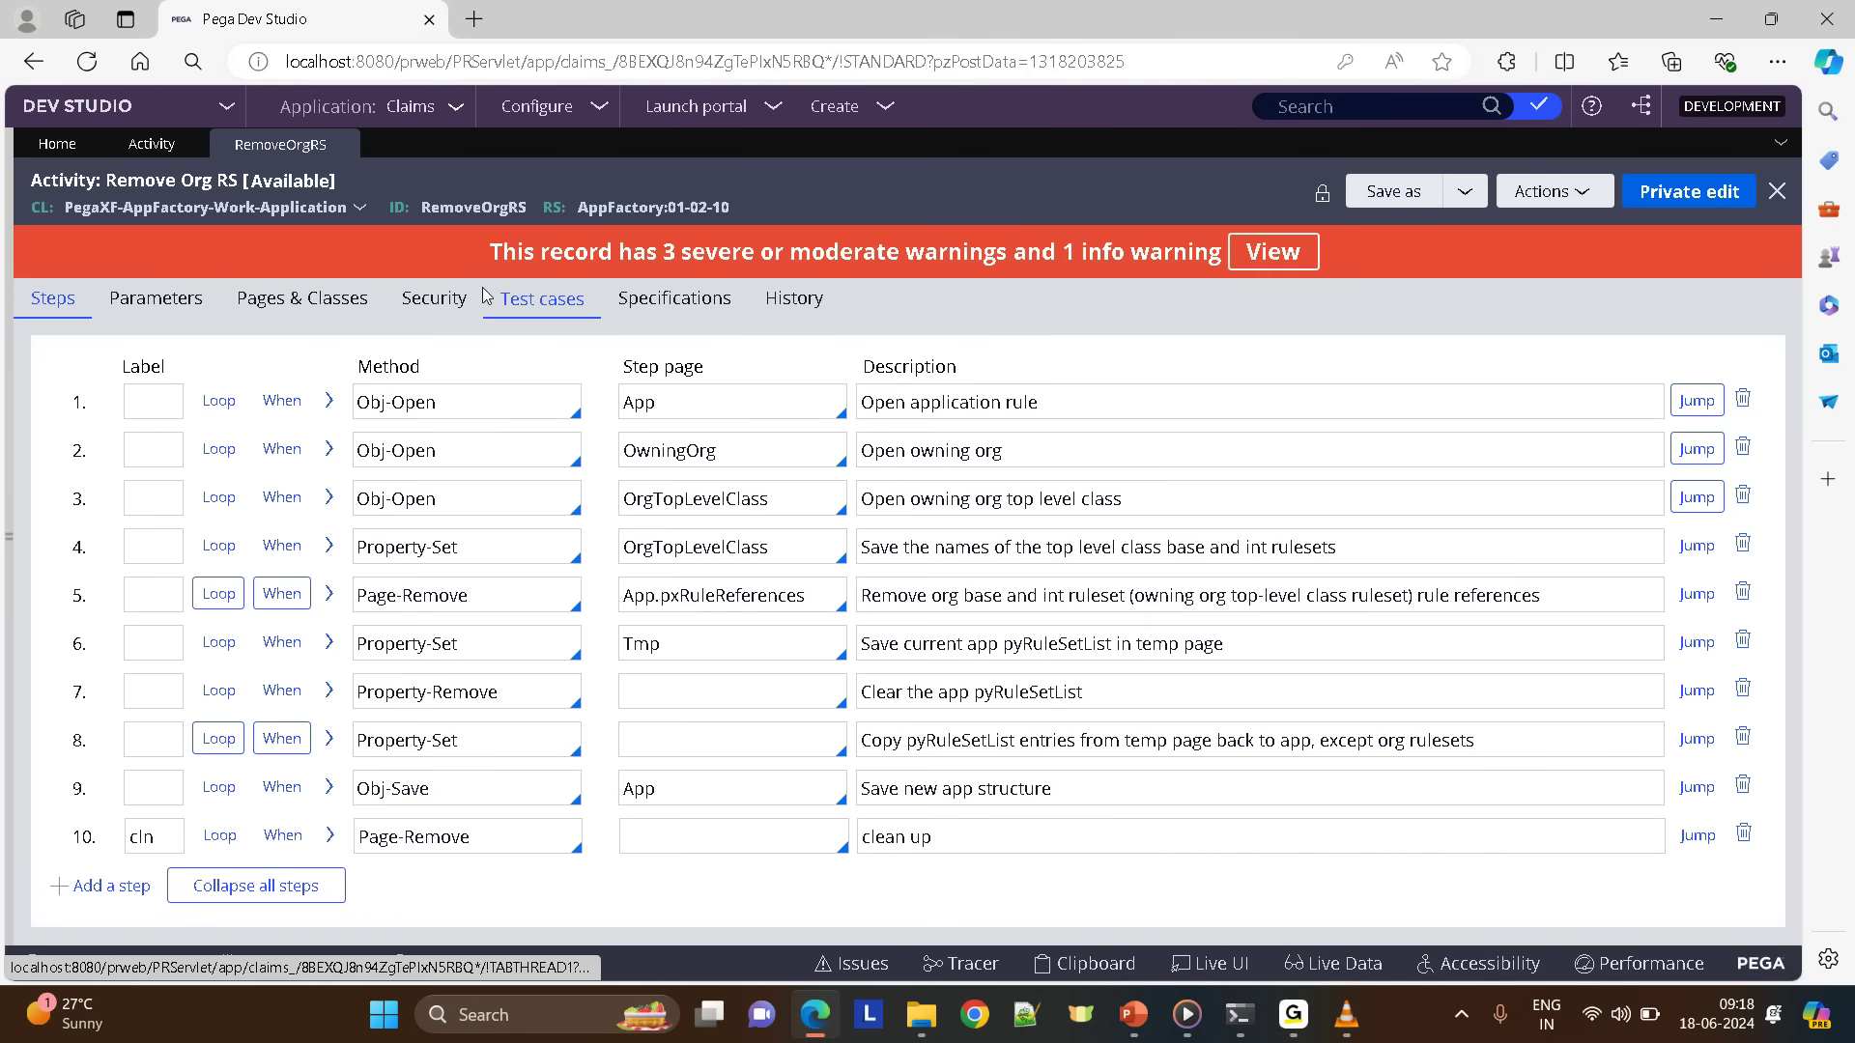
Browse step 1's method list, keeping Obj-Open, and toggle the parameters of steps 1 and 5
{"action": "left_click", "coordinate": [445, 388]}
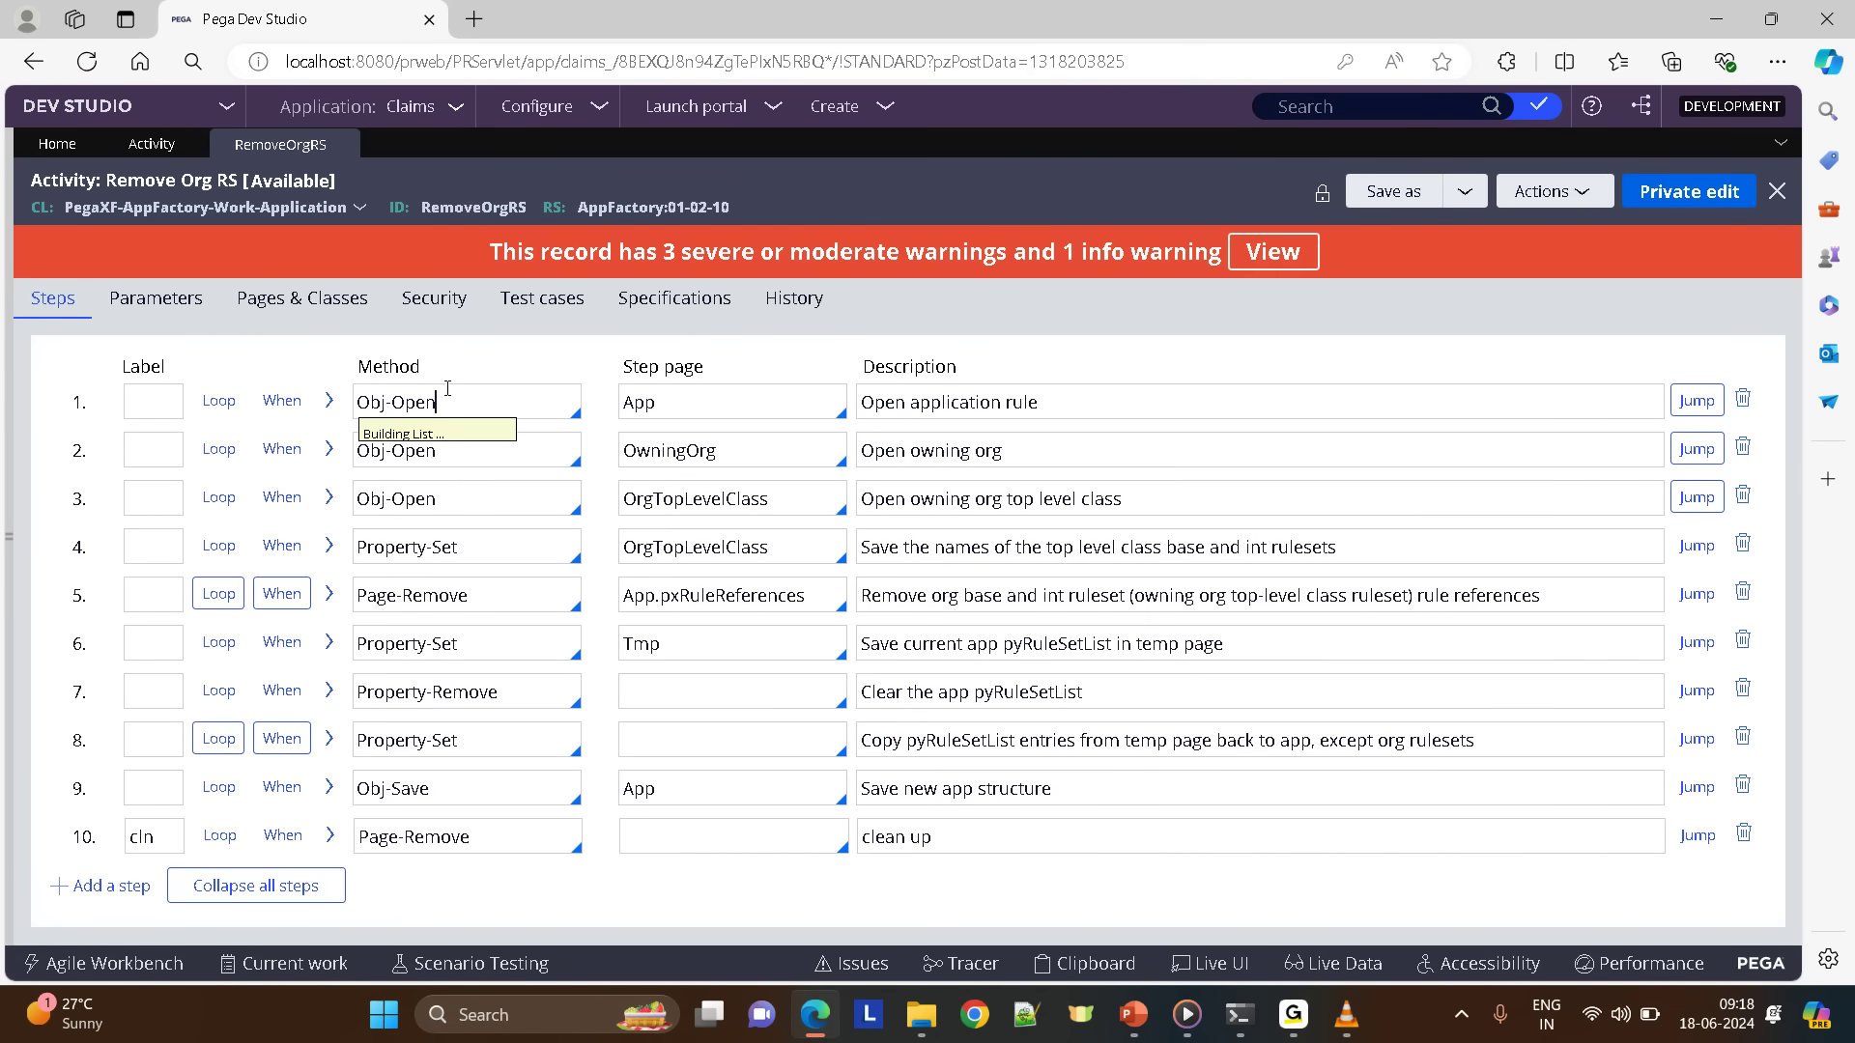
{"action": "key", "text": "Down"}
{"action": "key", "text": "Down"}
{"action": "key", "text": "Down"}
{"action": "key", "text": "Down"}
{"action": "key", "text": "Down"}
{"action": "key", "text": "Down"}
{"action": "key", "text": "Down"}
{"action": "key", "text": "Down"}
{"action": "key", "text": "Down"}
{"action": "key", "text": "Down"}
{"action": "key", "text": "Down"}
{"action": "key", "text": "Down"}
{"action": "key", "text": "Down"}
{"action": "key", "text": "Down"}
{"action": "key", "text": "Down"}
{"action": "key", "text": "Down"}
{"action": "key", "text": "Down"}
{"action": "key", "text": "Down"}
{"action": "key", "text": "Down"}
{"action": "key", "text": "Down"}
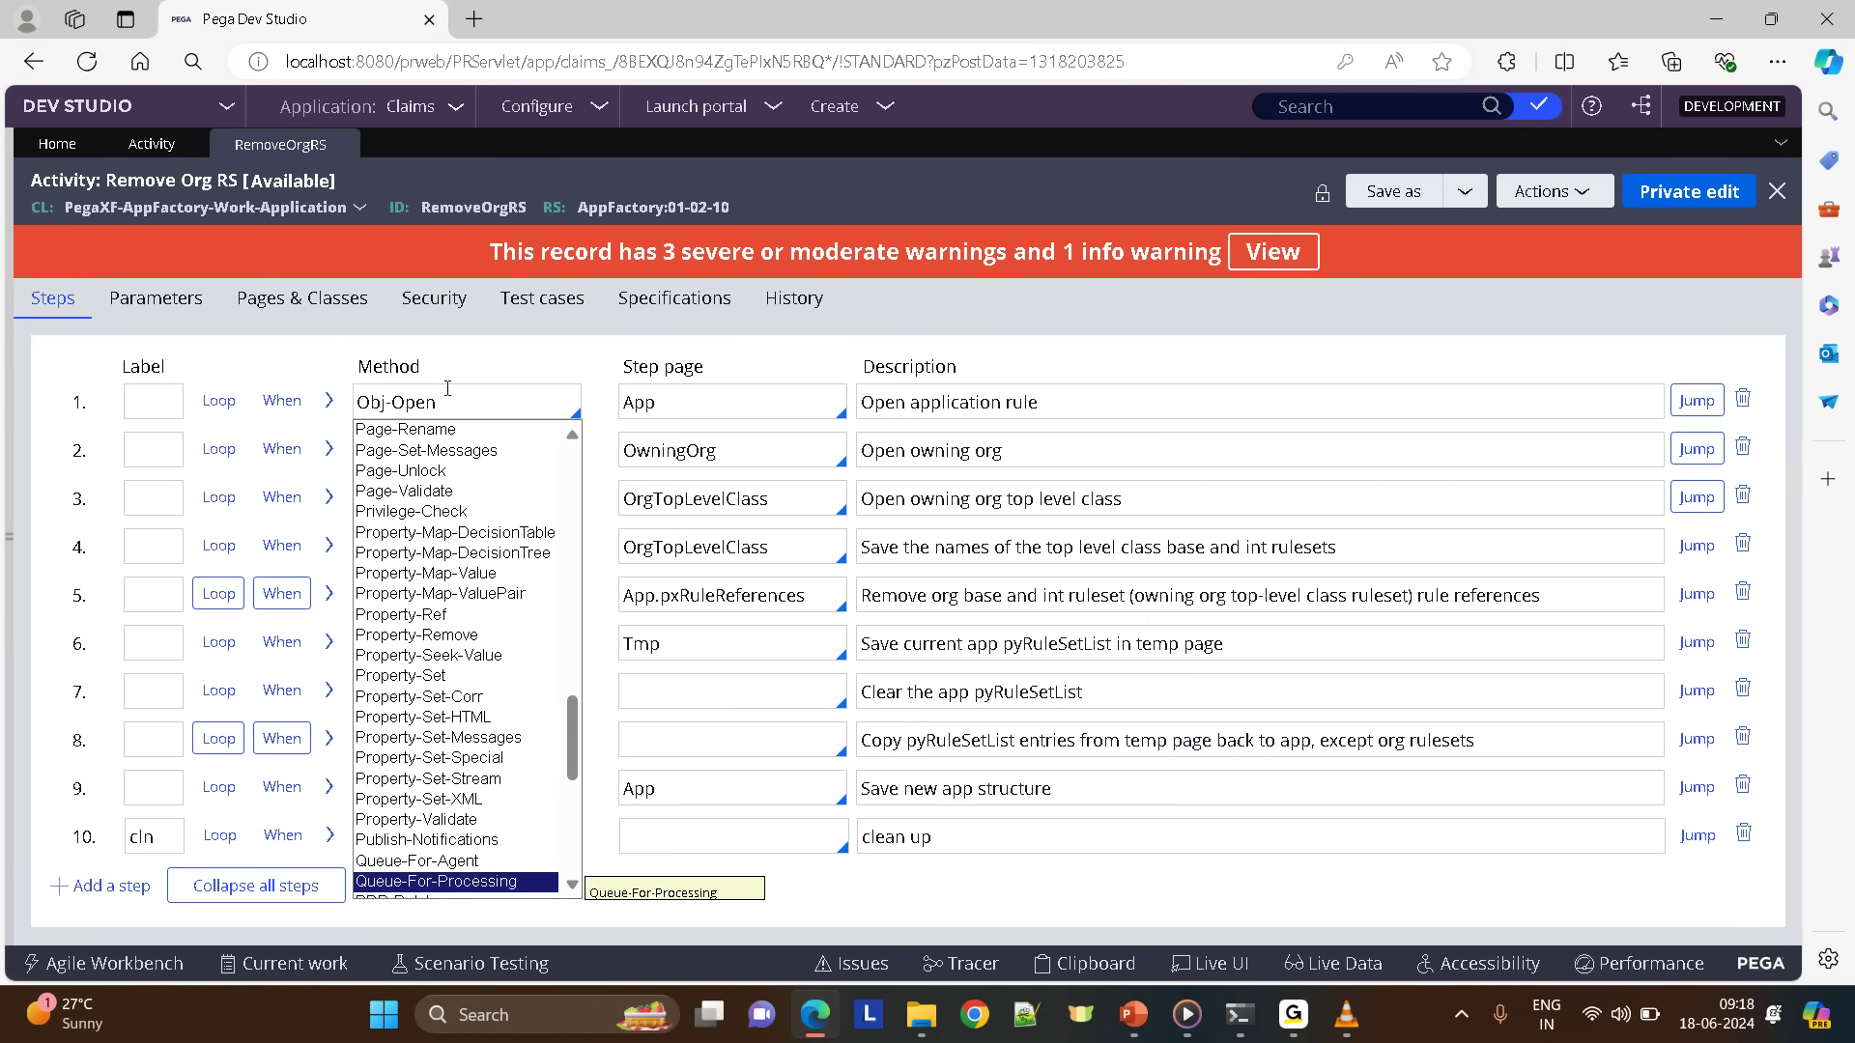
{"action": "left_click", "coordinate": [985, 171]}
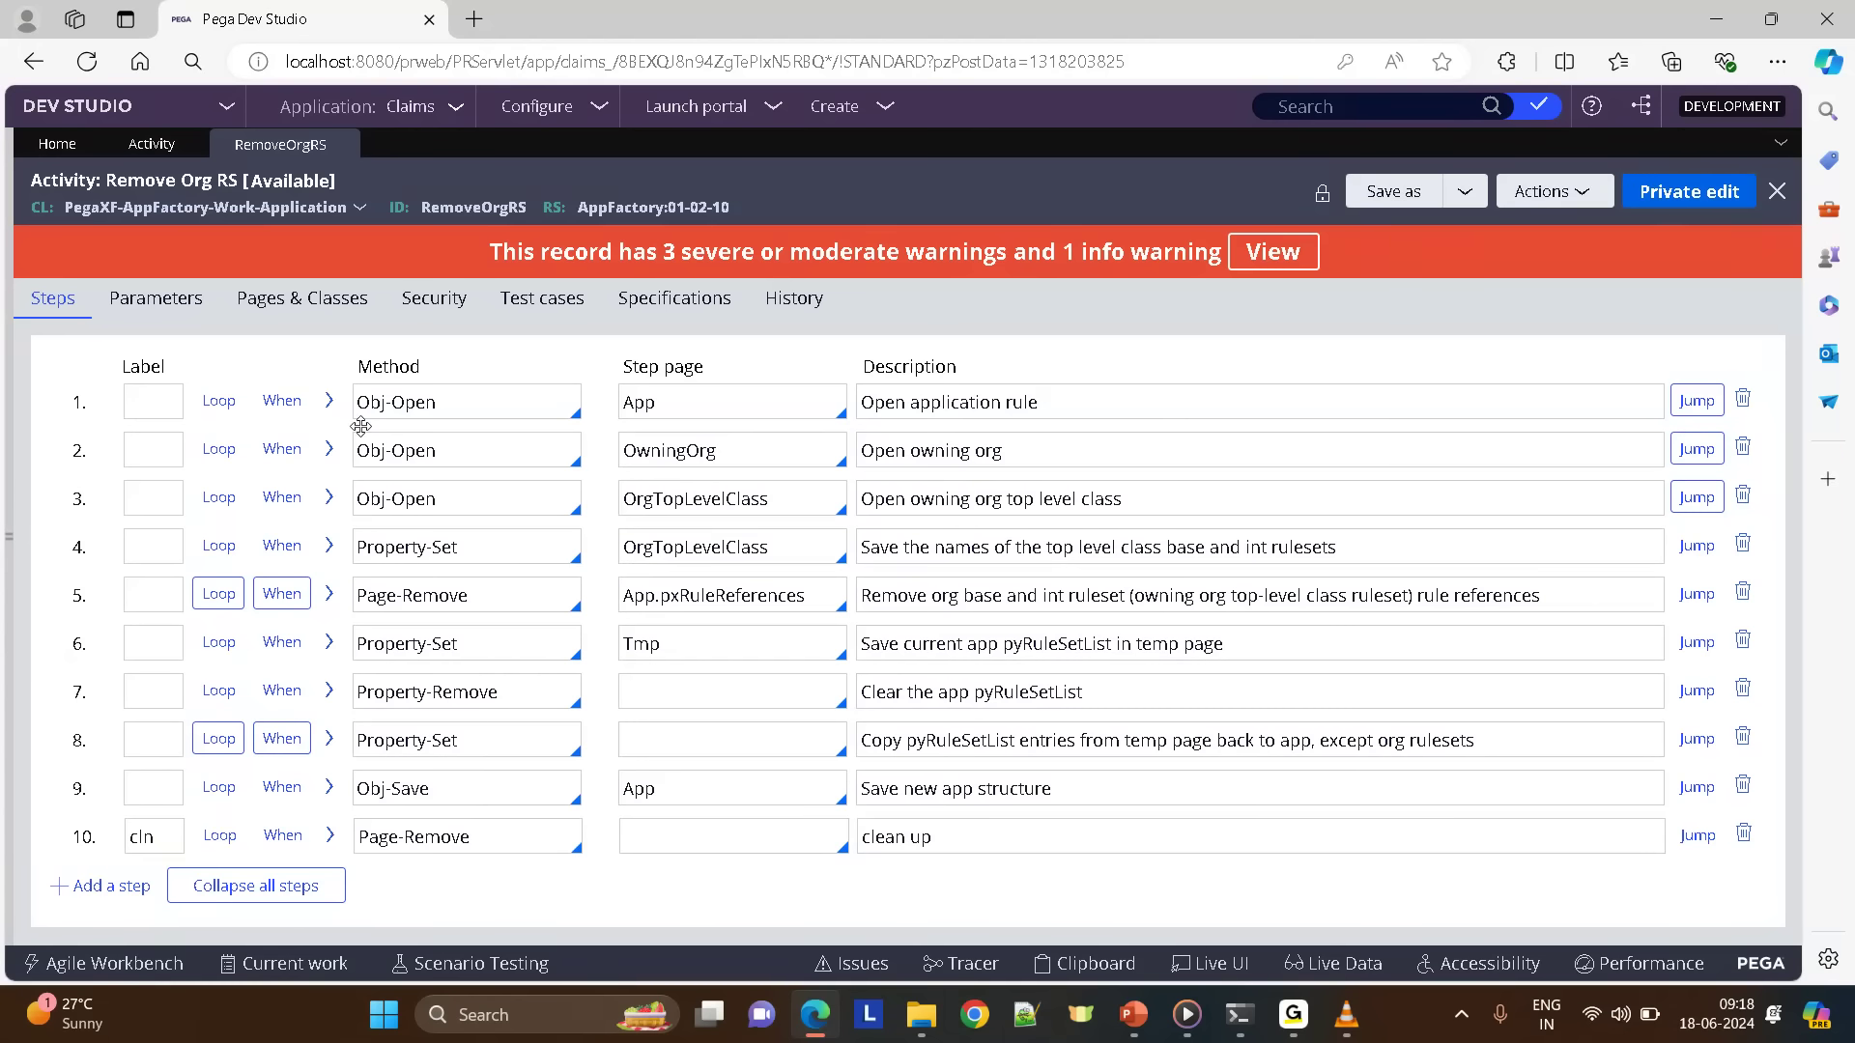
{"action": "left_click", "coordinate": [329, 402]}
{"action": "left_click", "coordinate": [329, 402]}
{"action": "left_click", "coordinate": [330, 402]}
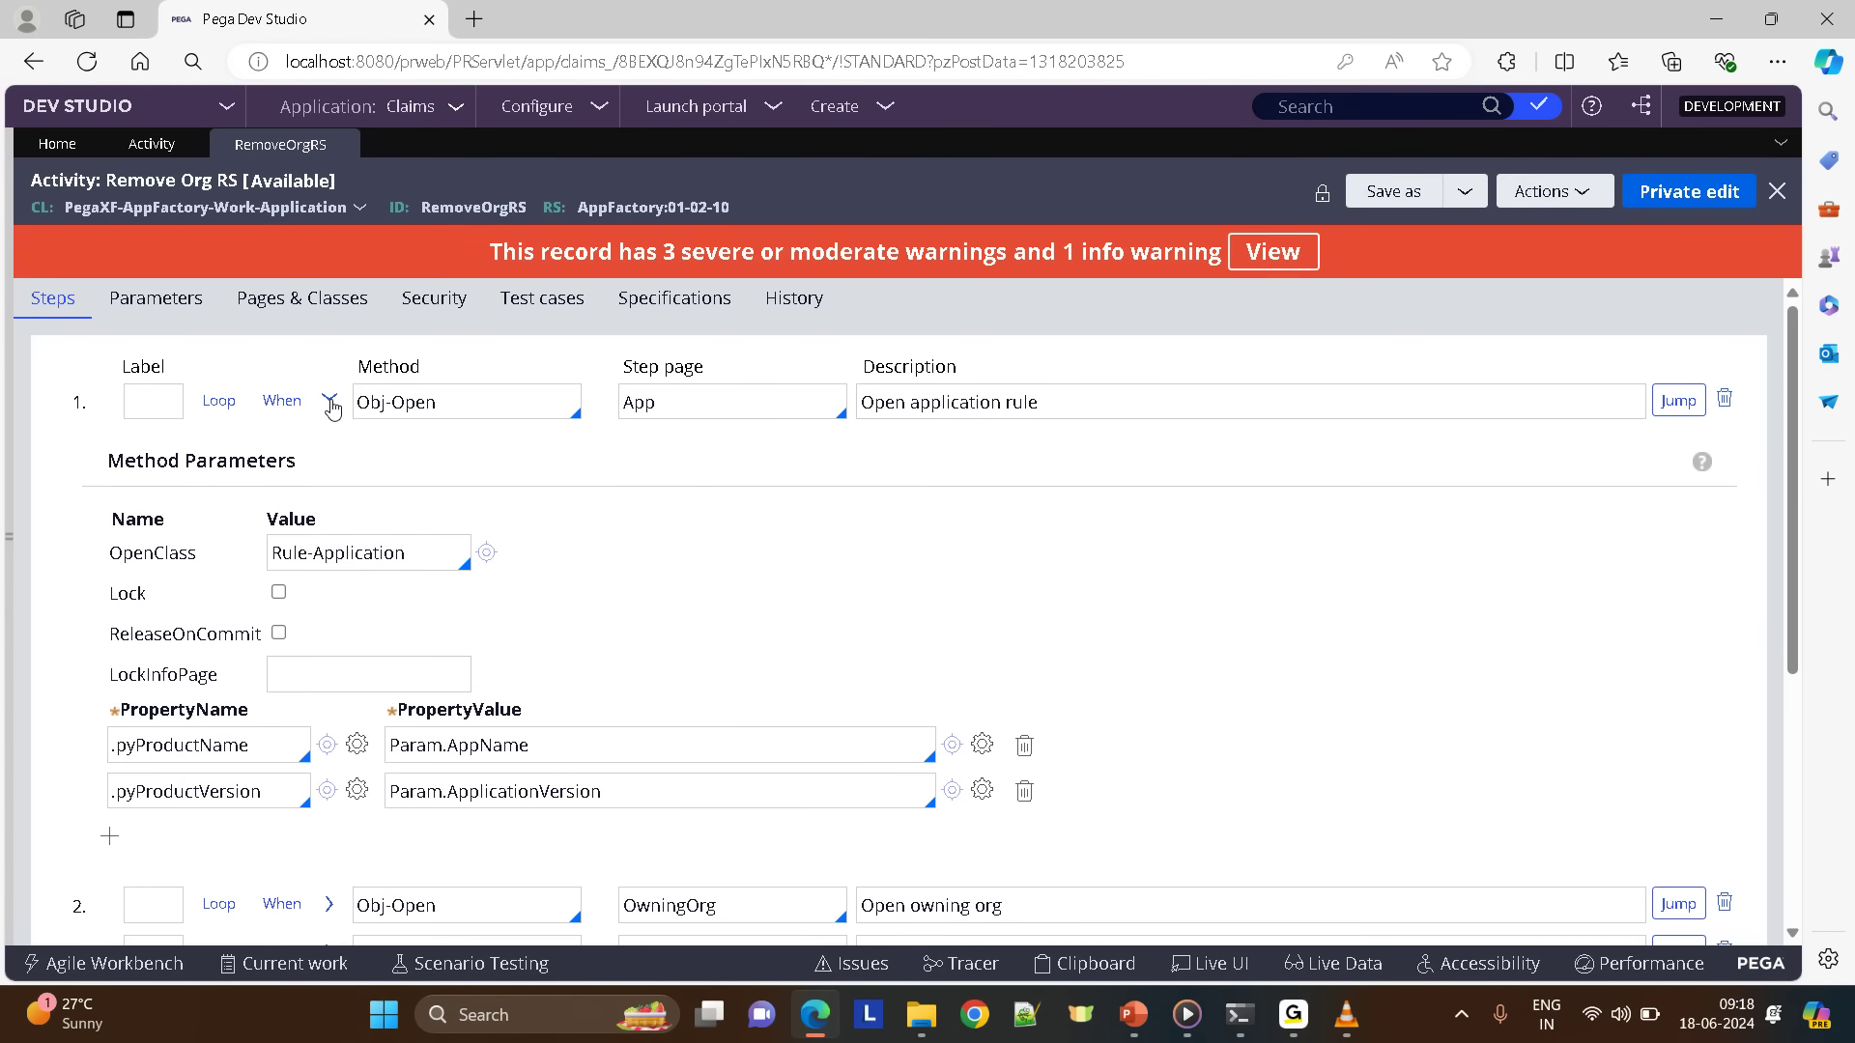
{"action": "left_click", "coordinate": [329, 402]}
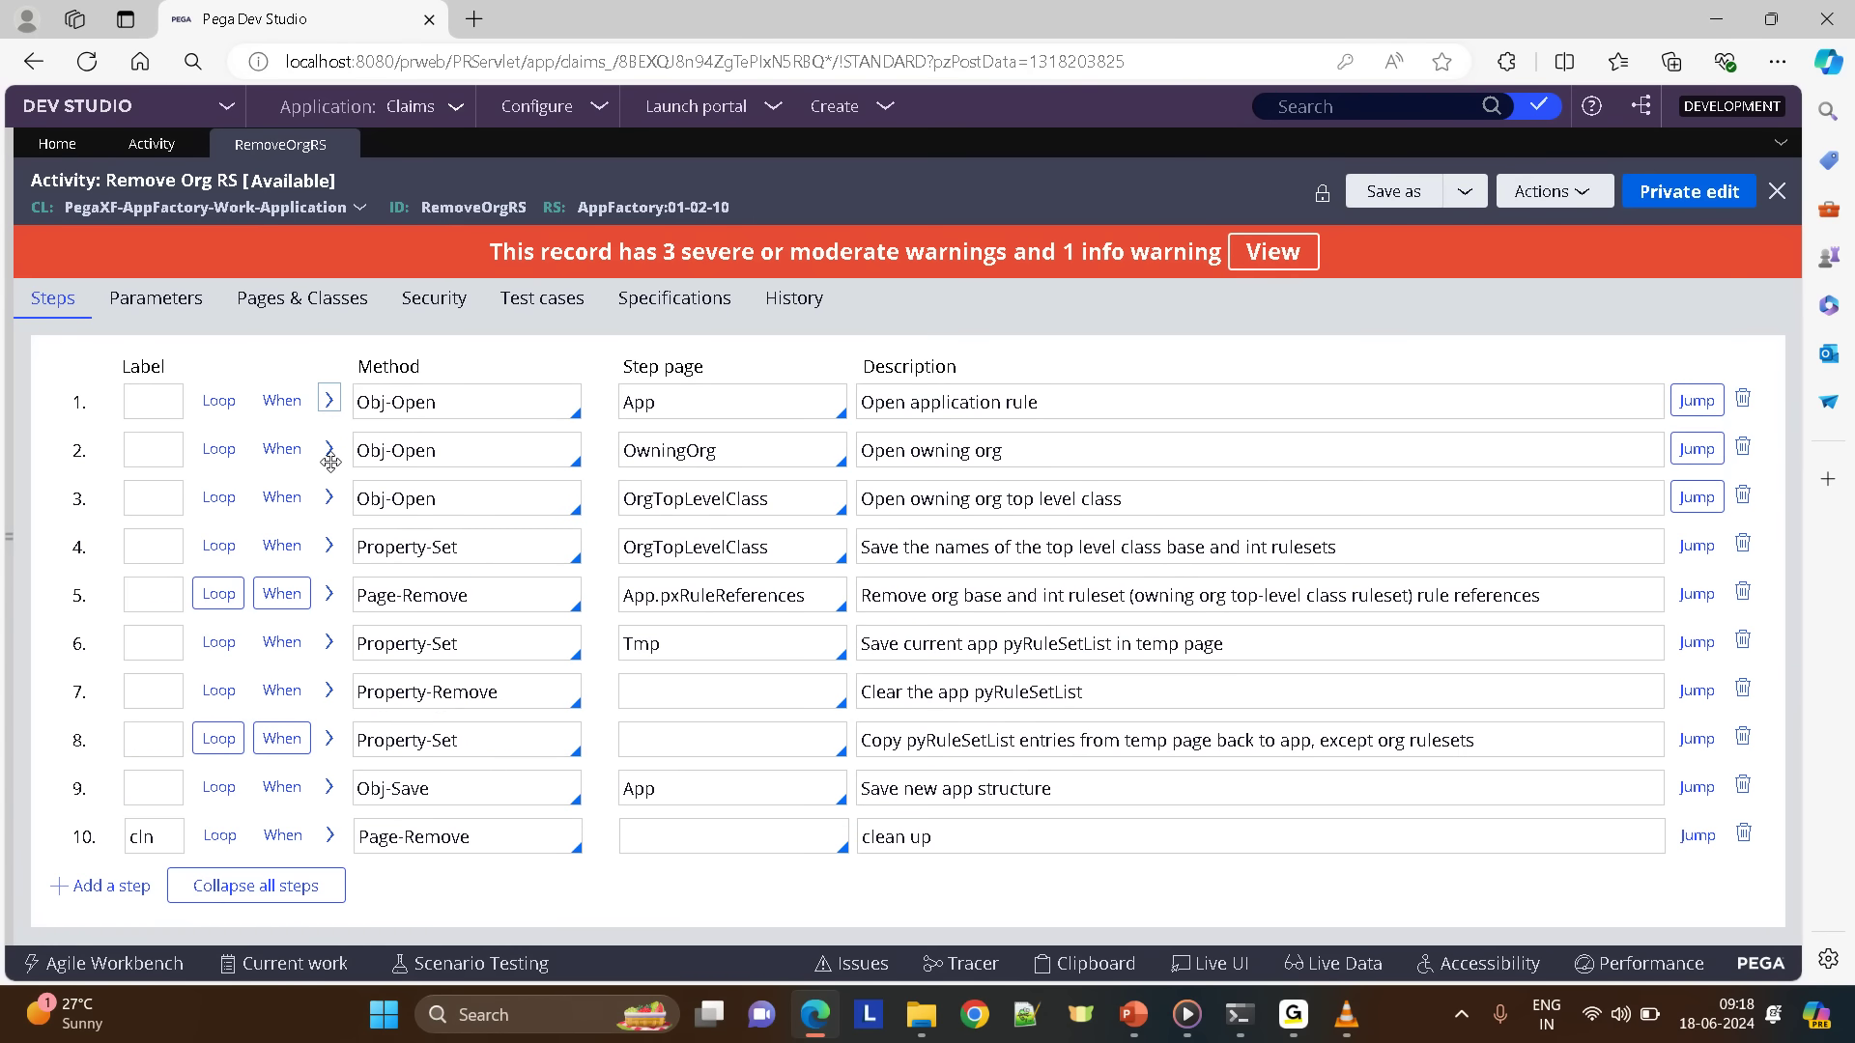
{"action": "left_click", "coordinate": [329, 594]}
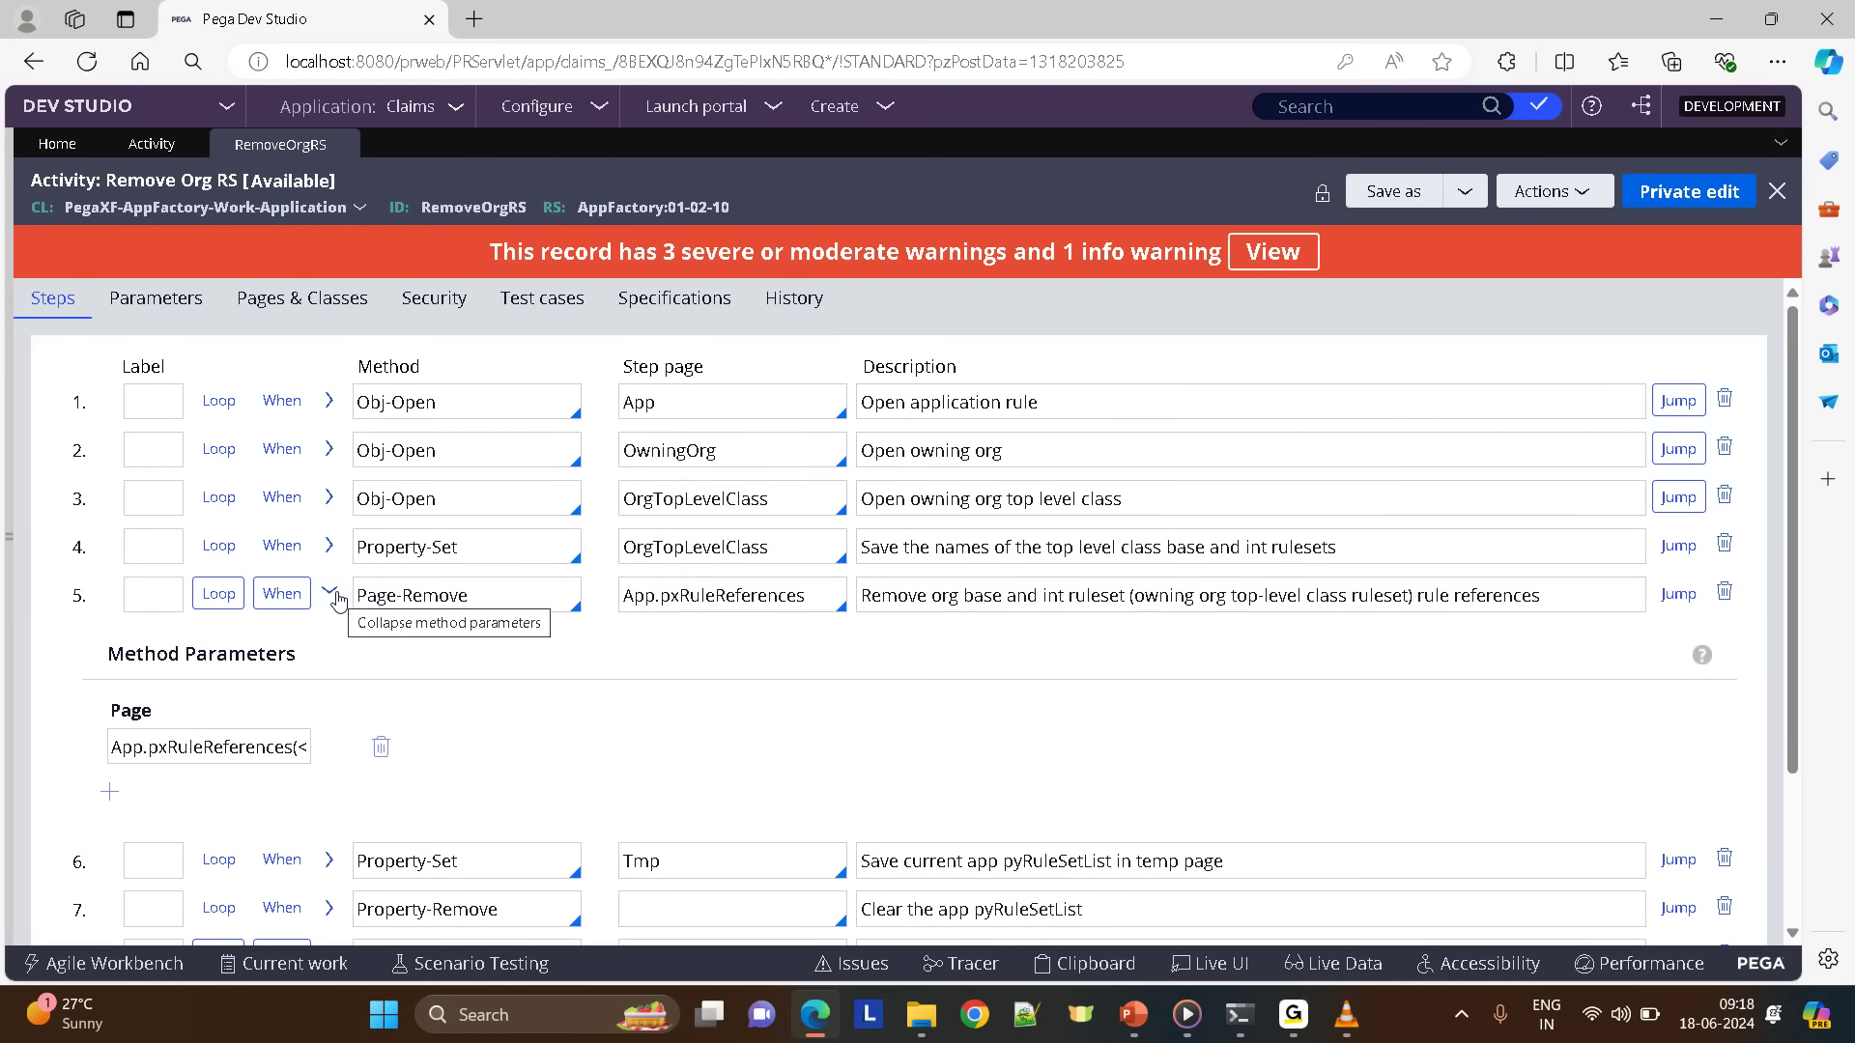
{"action": "left_click", "coordinate": [329, 594]}
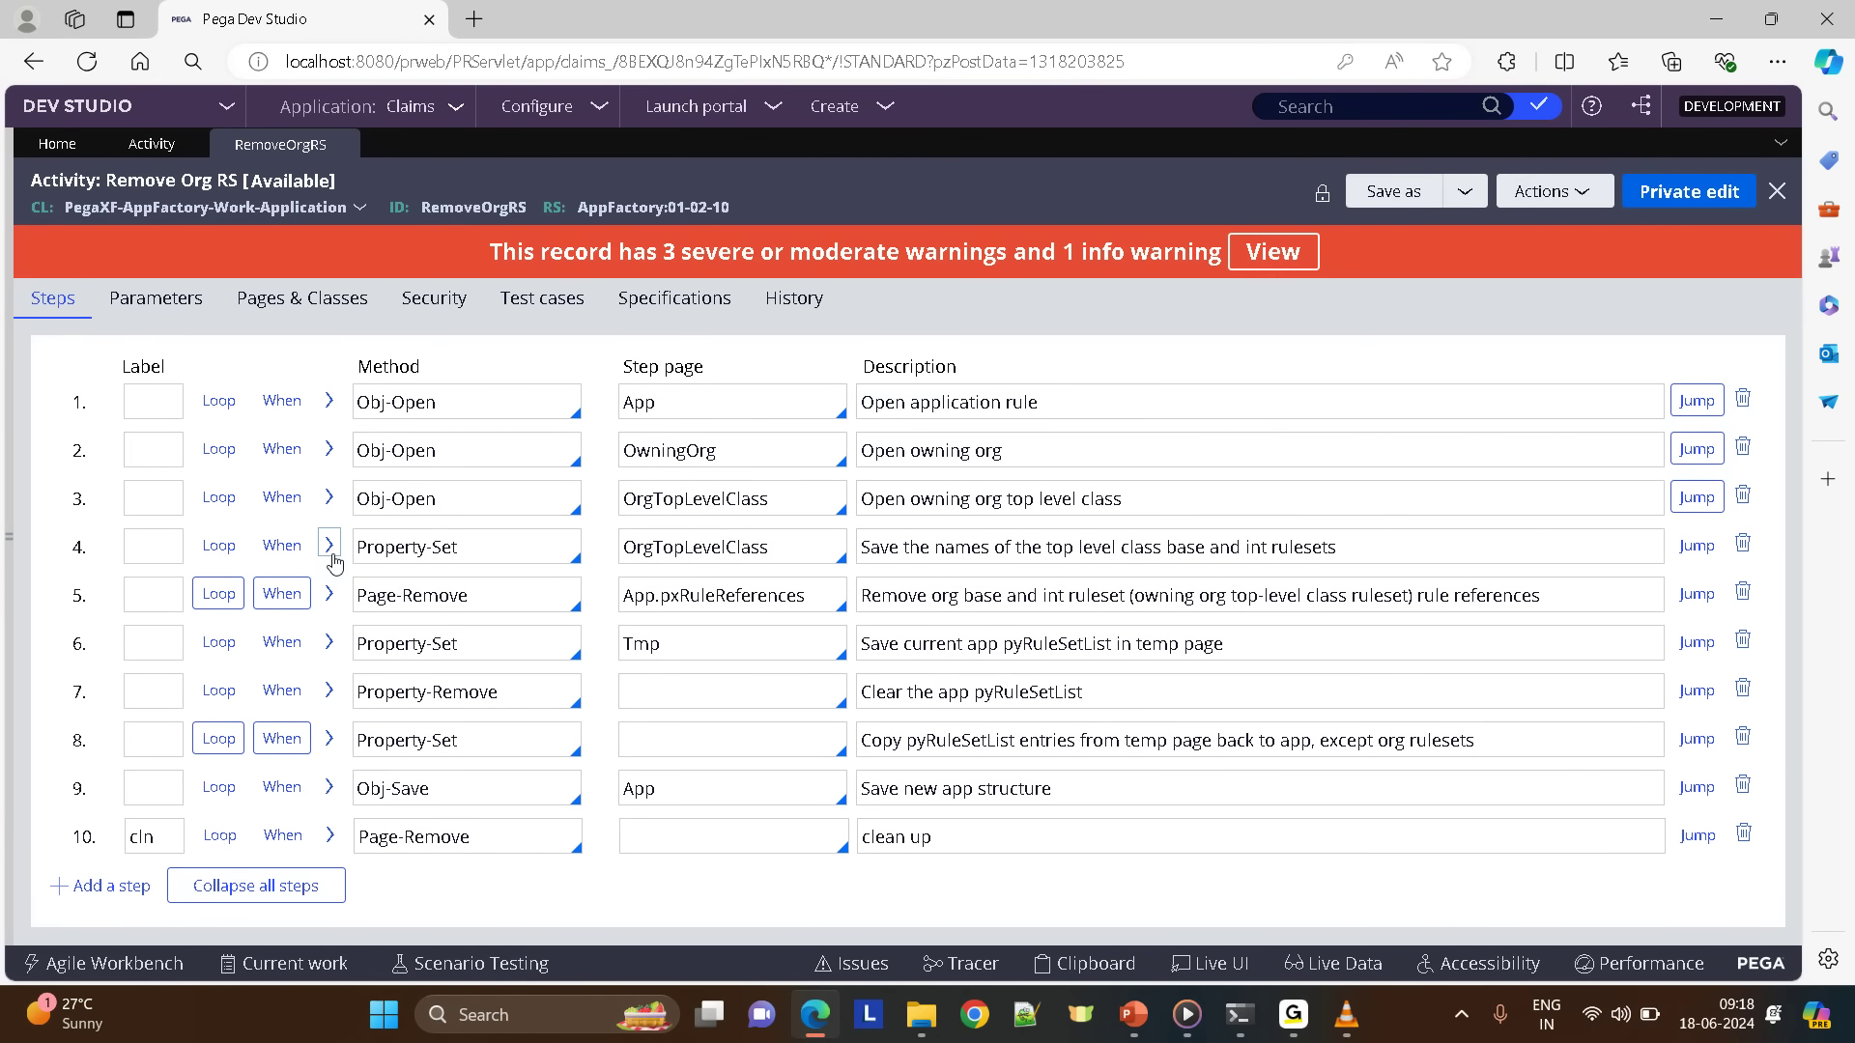
Expand step 4, browse expression functions for .pyRuleSet, cancel, and show the studio list
{"action": "left_click", "coordinate": [330, 547]}
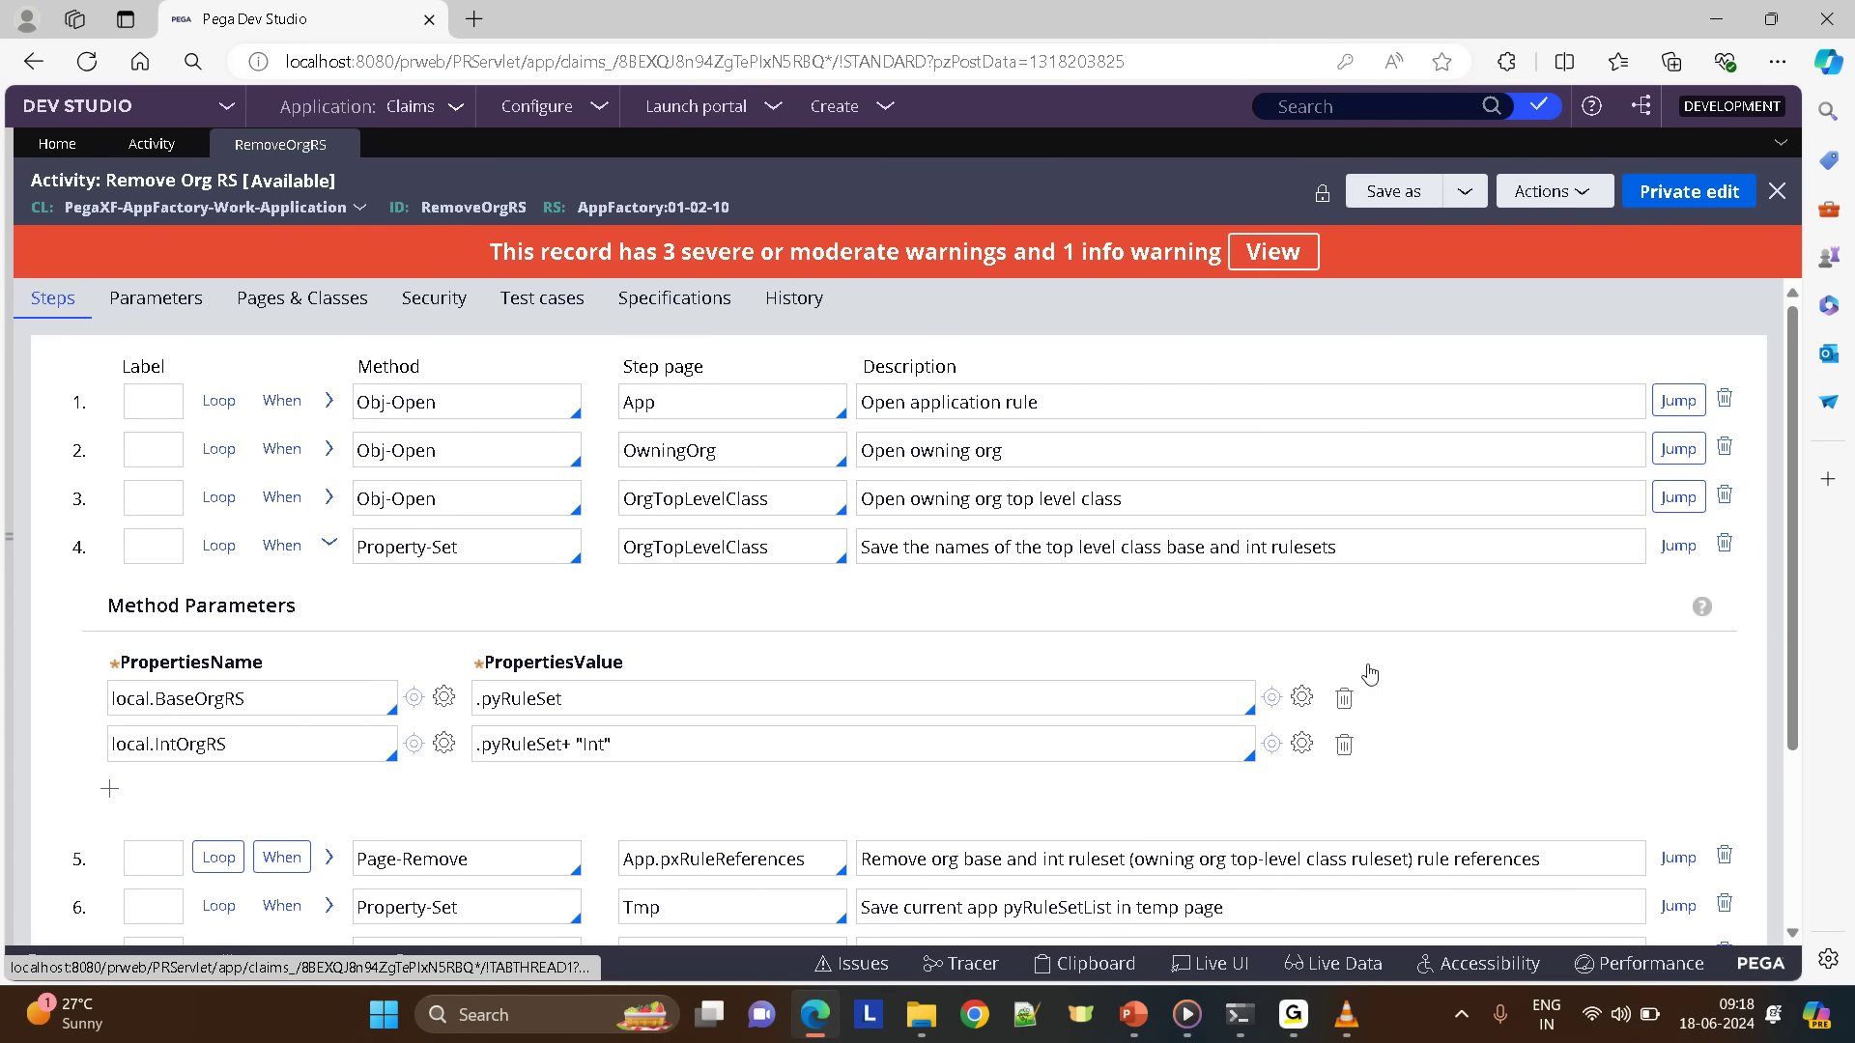
{"action": "left_click", "coordinate": [1301, 697]}
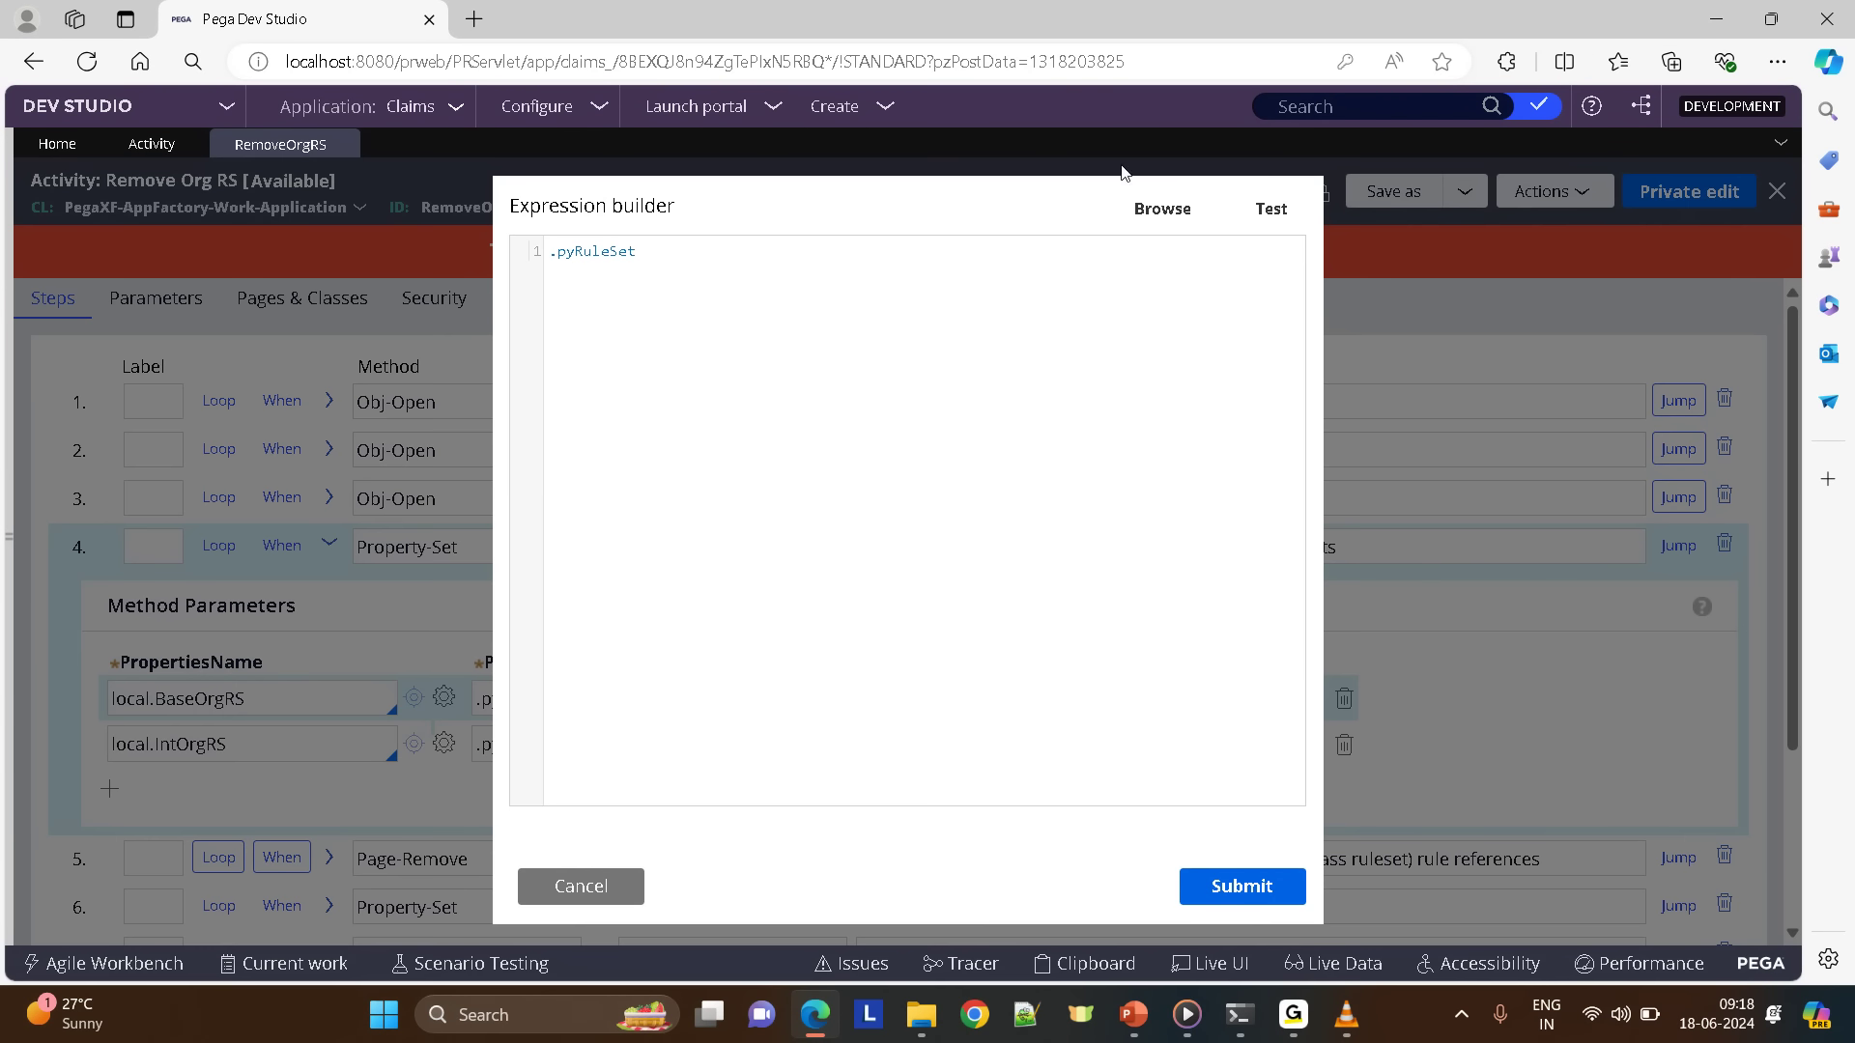
{"action": "left_click", "coordinate": [1157, 209]}
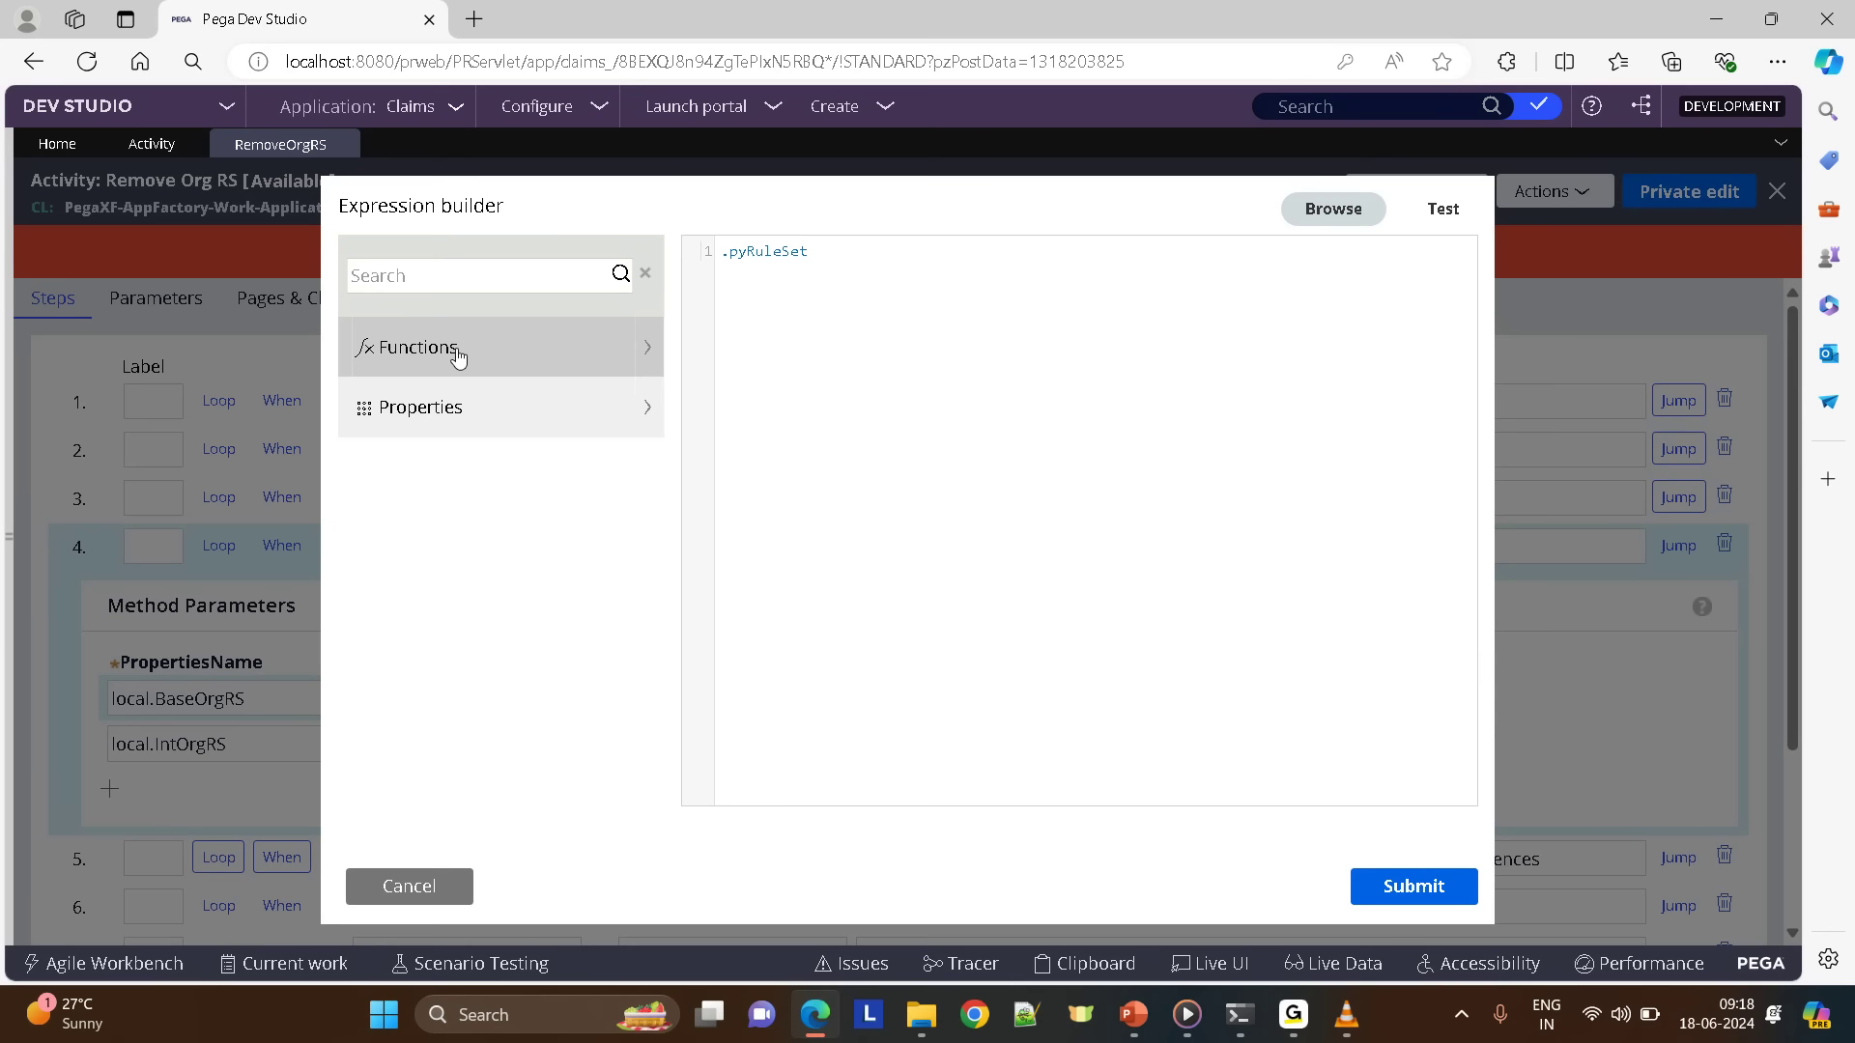
{"action": "left_click", "coordinate": [588, 353]}
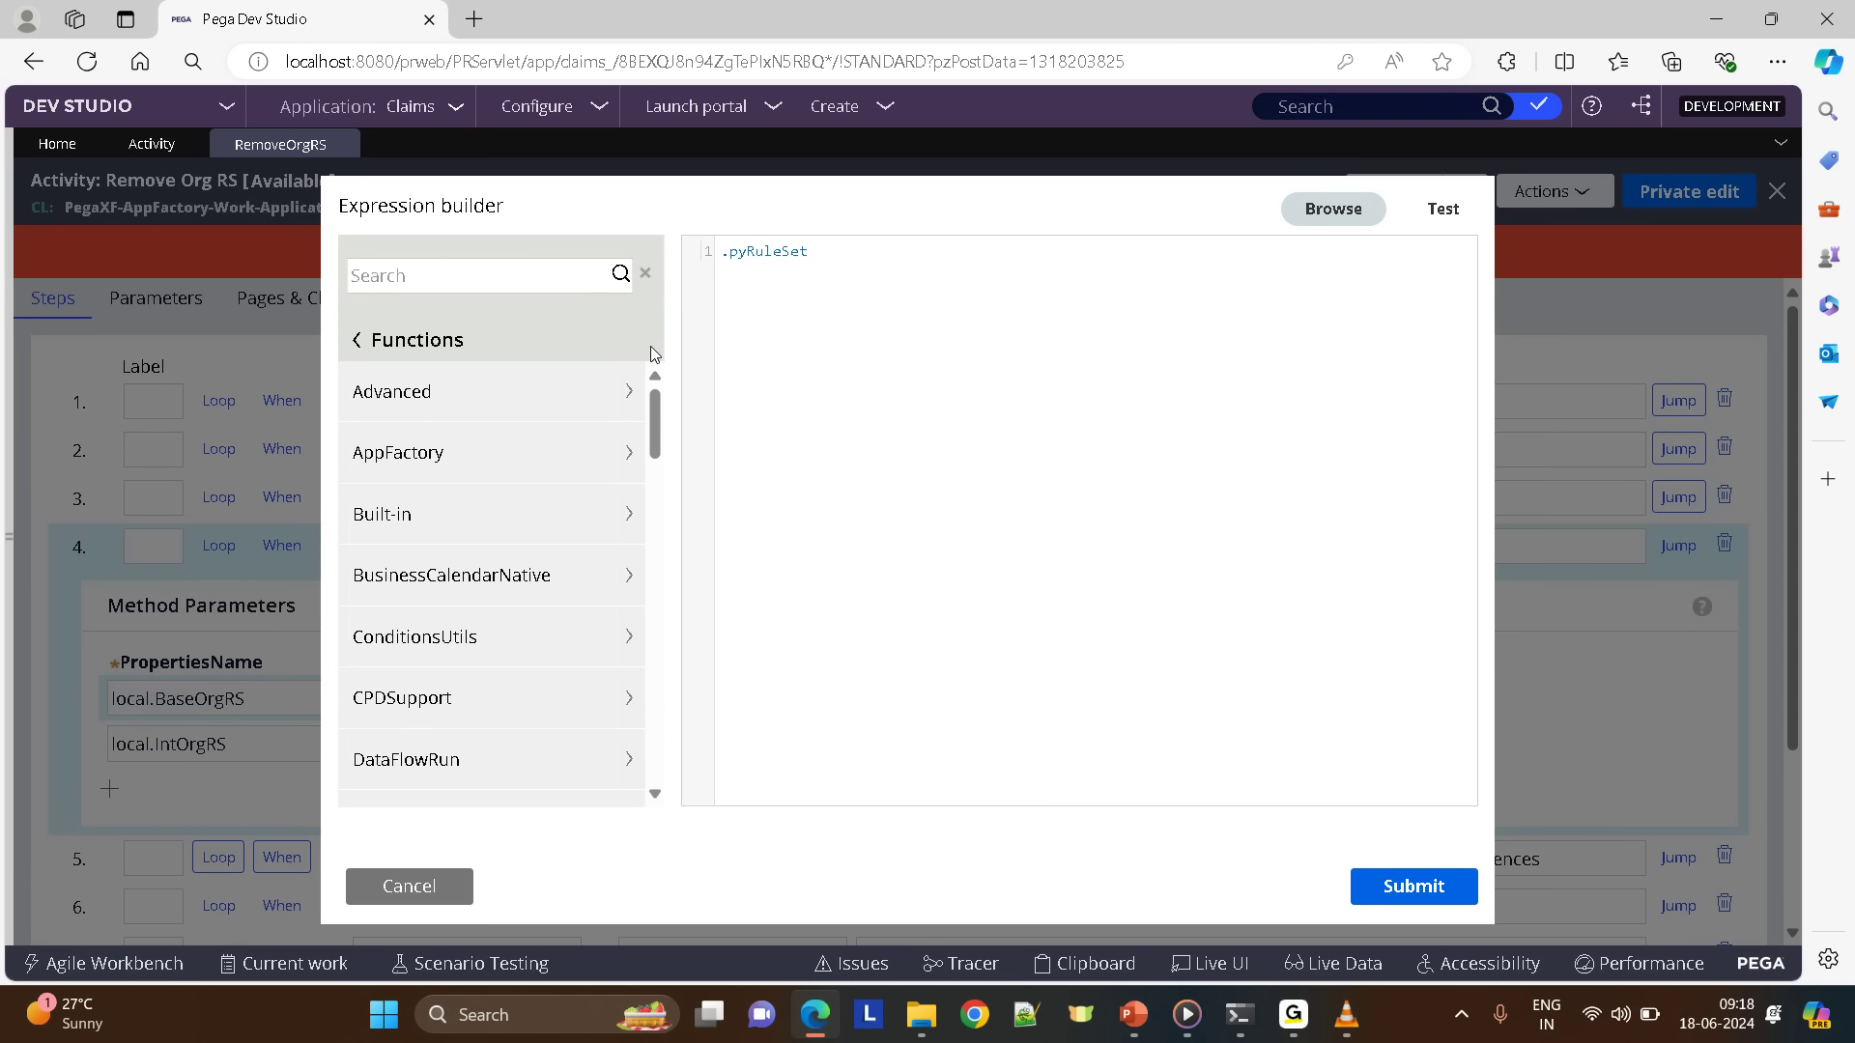
{"action": "left_click_drag", "start_coordinate": [657, 426], "coordinate": [670, 302]}
{"action": "left_click", "coordinate": [425, 870]}
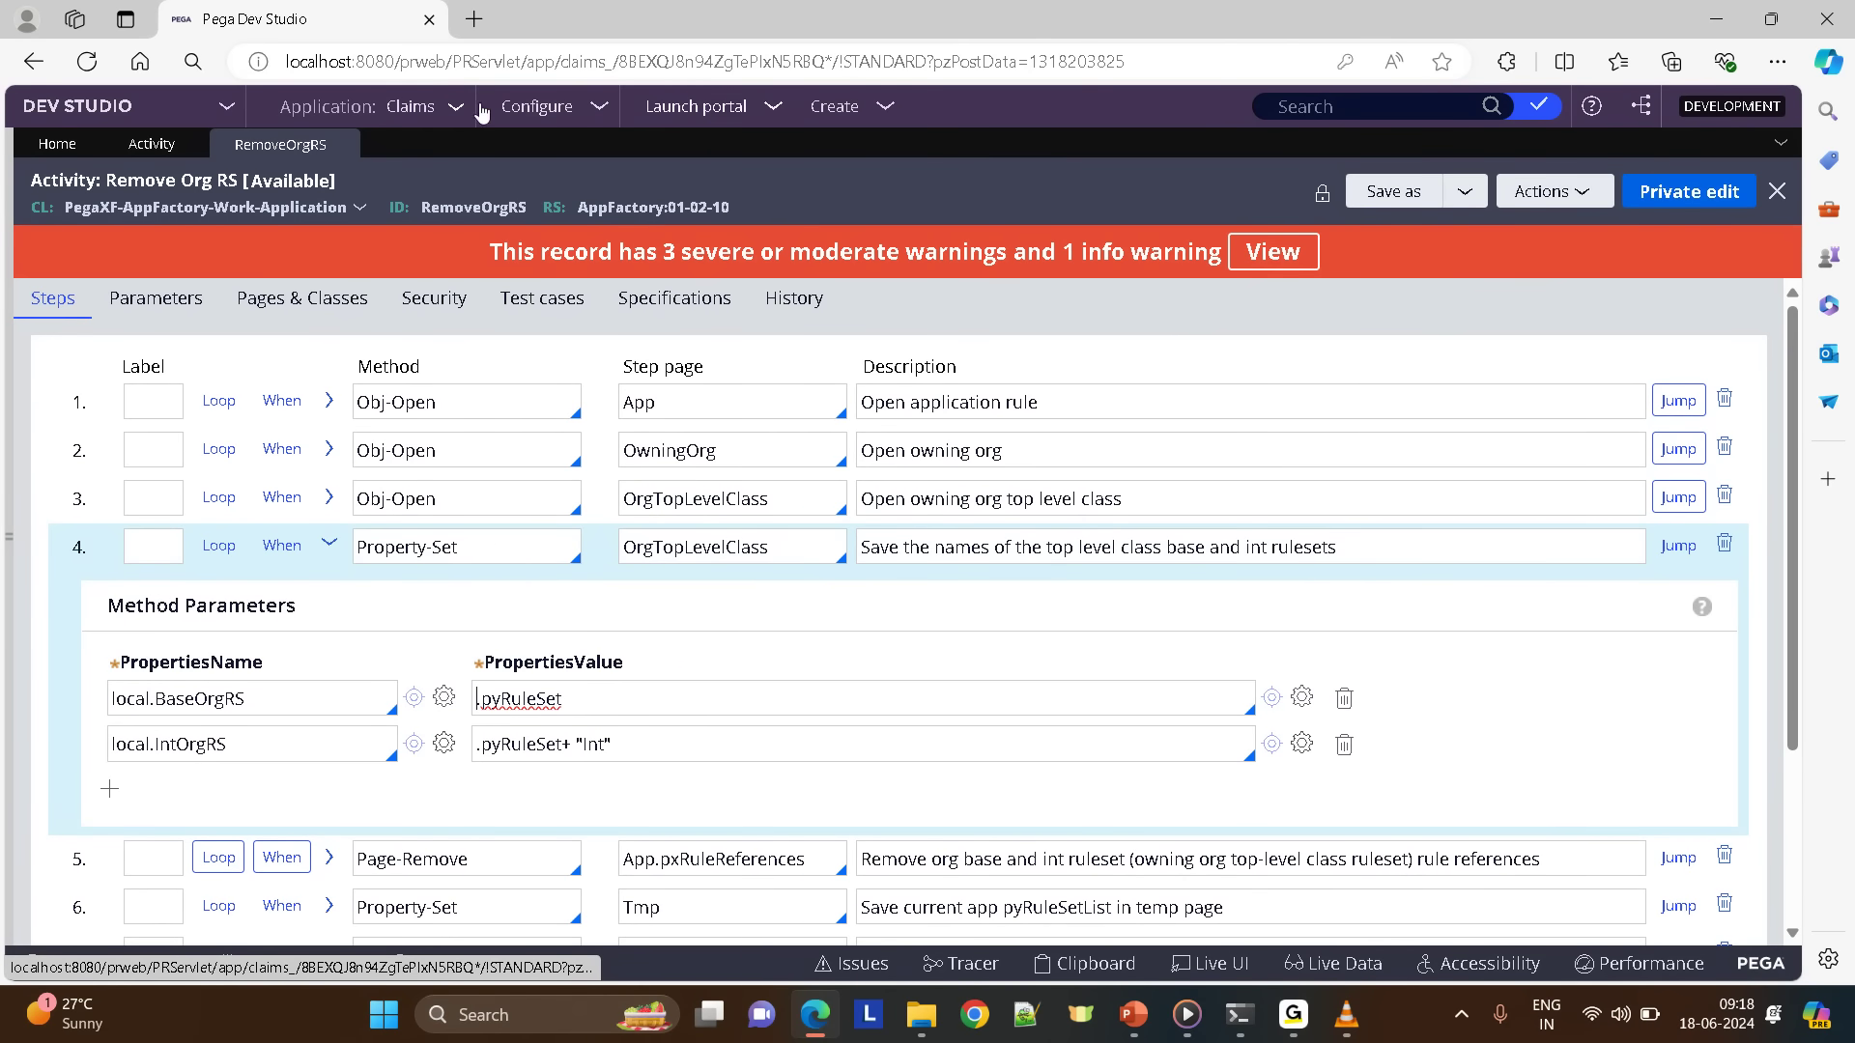
{"action": "left_click", "coordinate": [177, 116]}
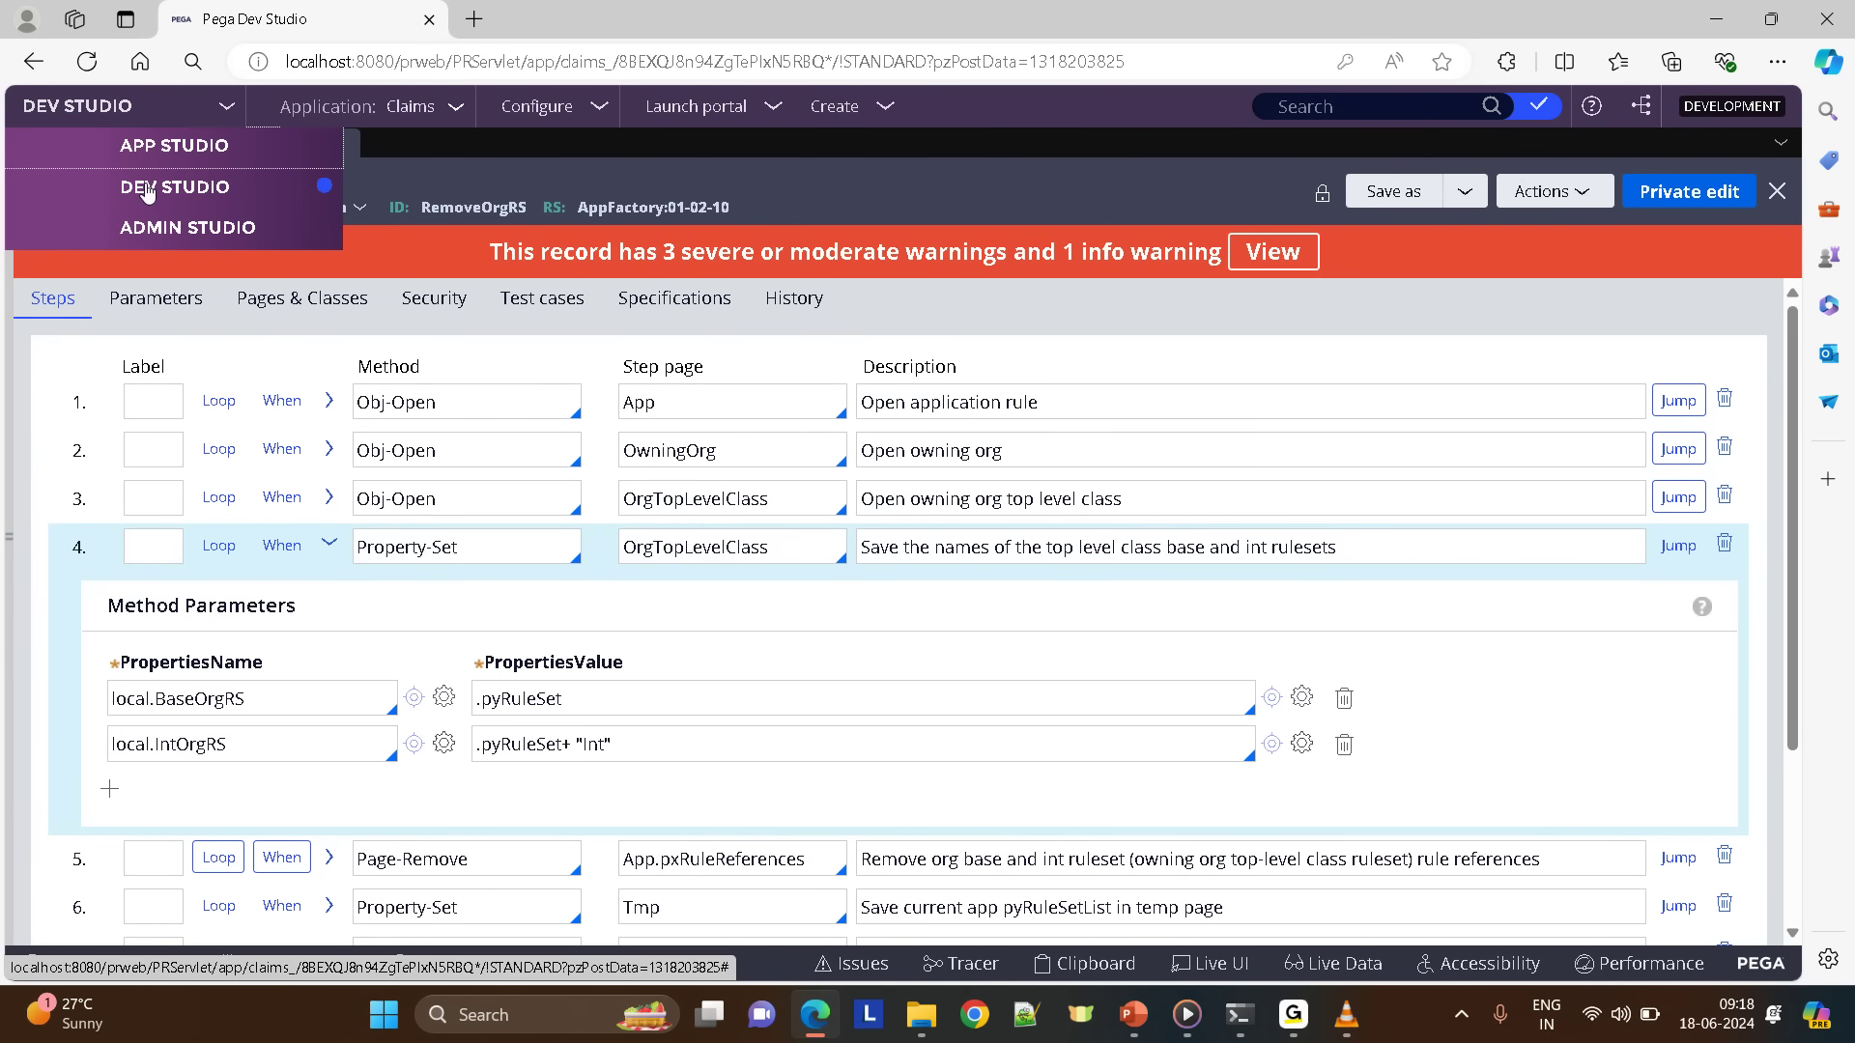
Switch to App Studio and open the Pega Chatbot on its welcome message
{"action": "left_click", "coordinate": [160, 146]}
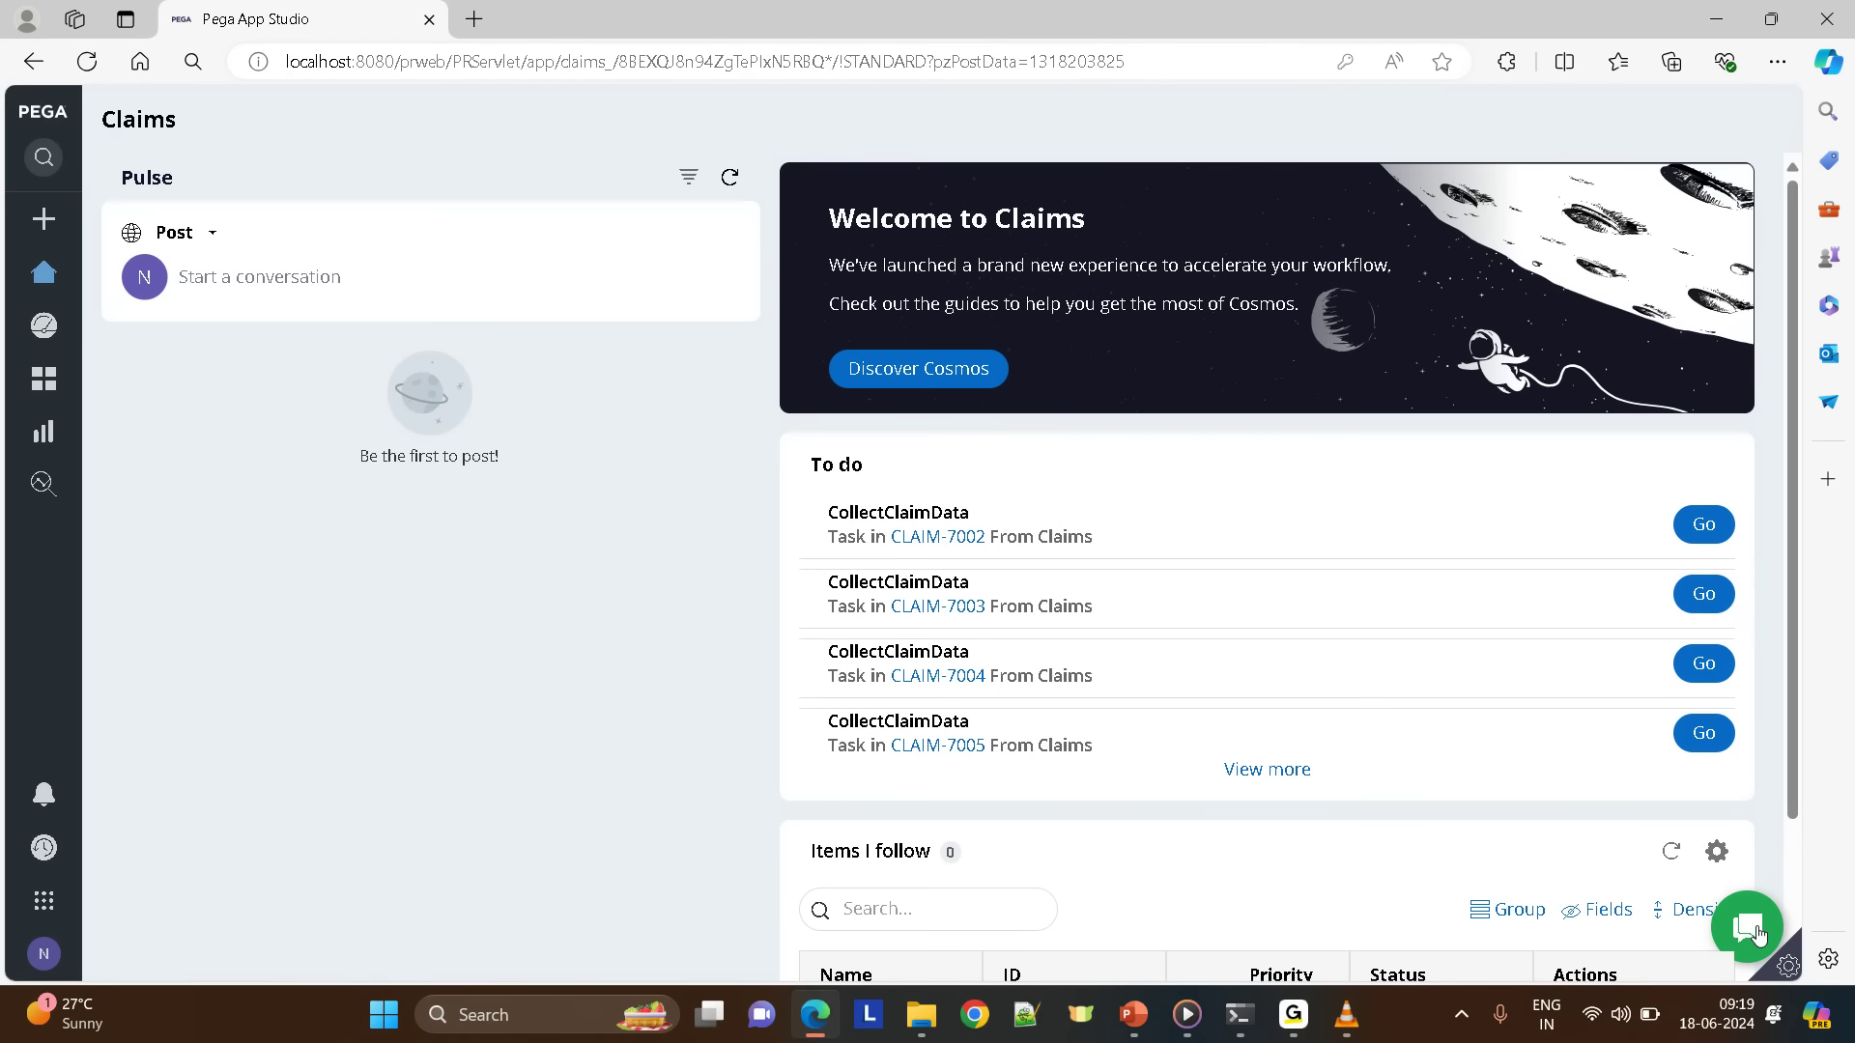
{"action": "left_click", "coordinate": [1754, 928]}
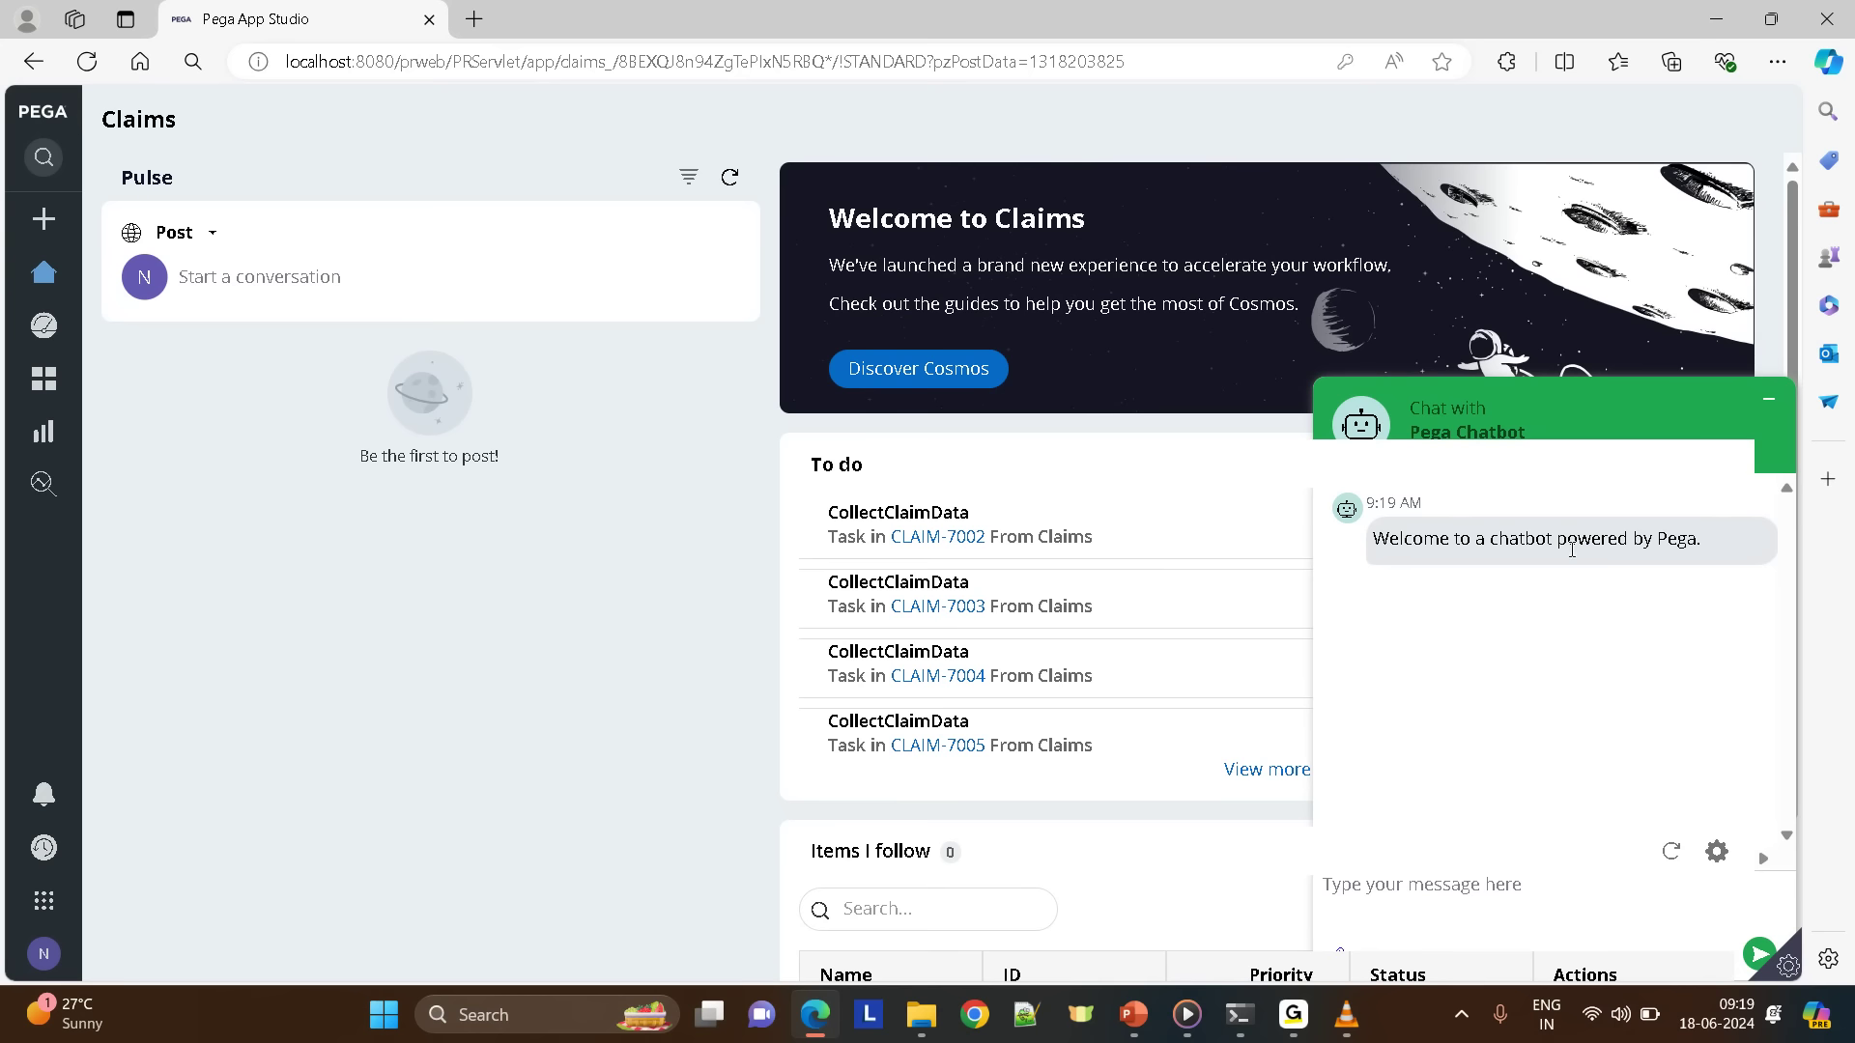
Type 'createdata' in the chatbot message box, refresh the chat, and reload the Claims page
{"action": "left_click", "coordinate": [1382, 887]}
{"action": "type", "text": "createdata"}
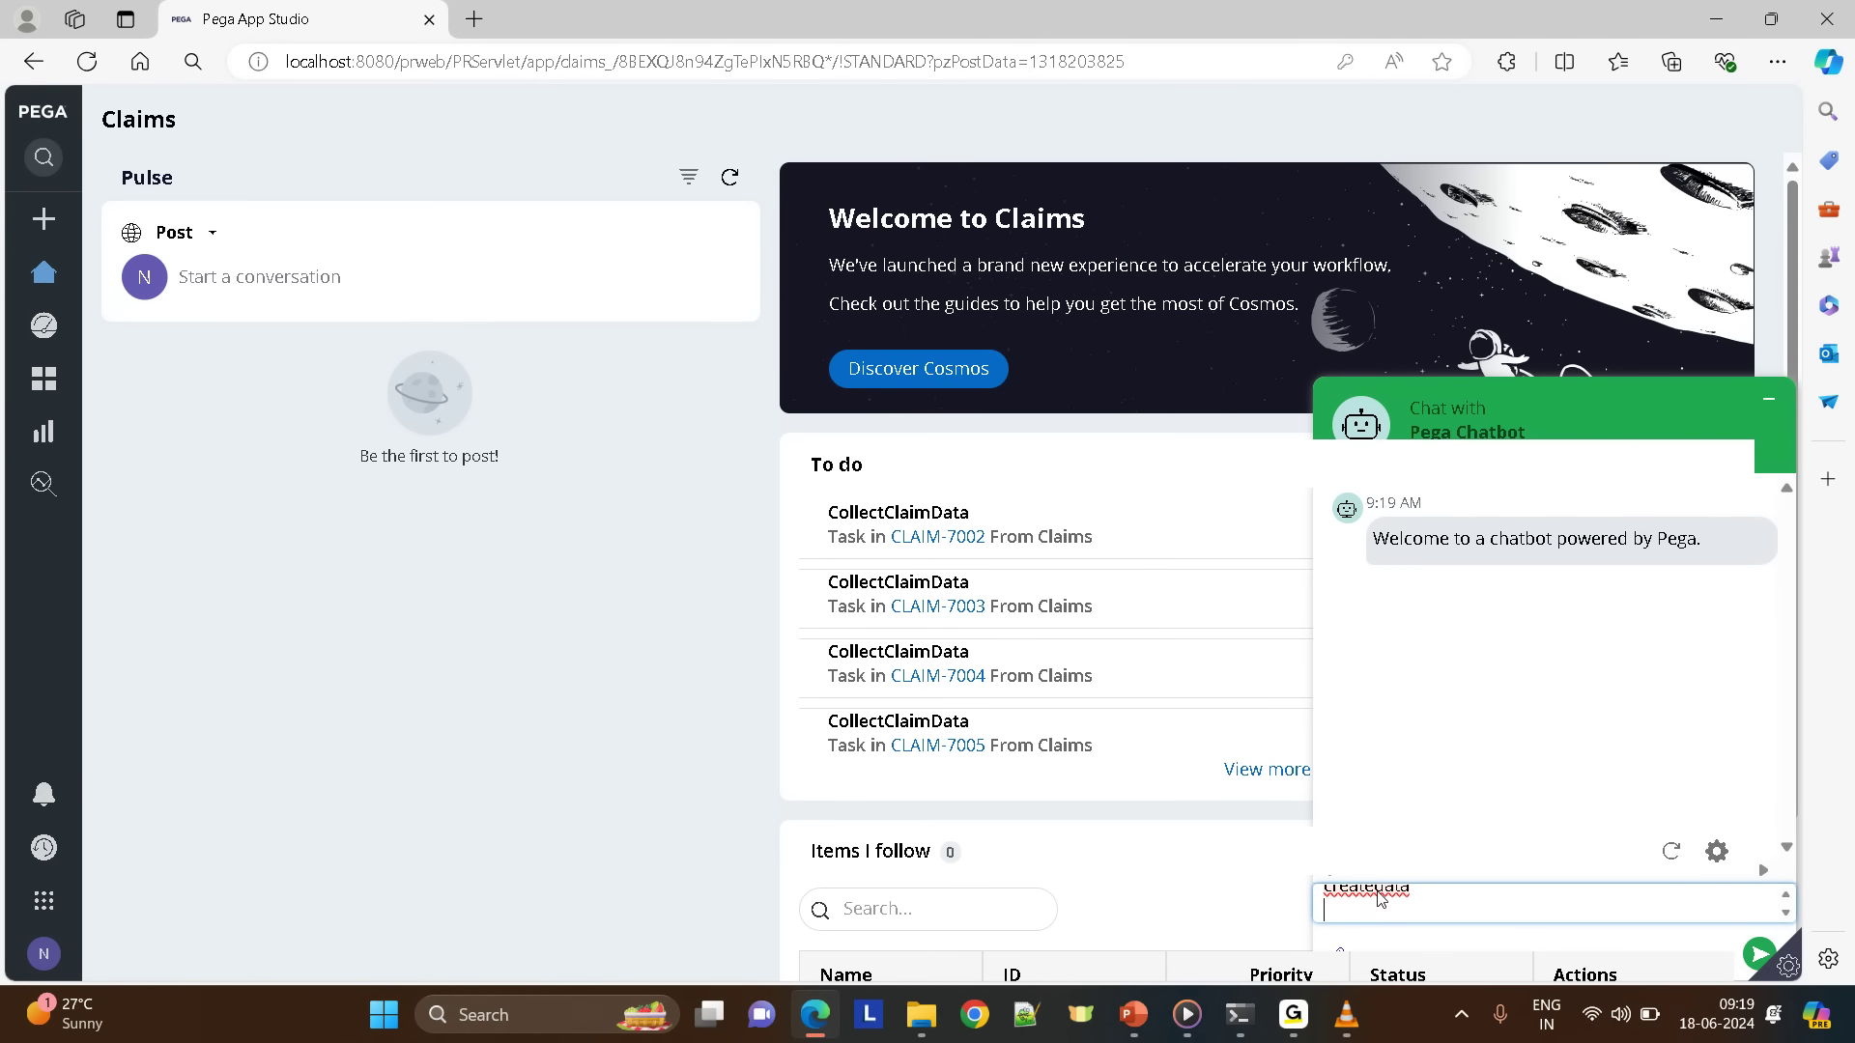
{"action": "left_click", "coordinate": [1671, 851]}
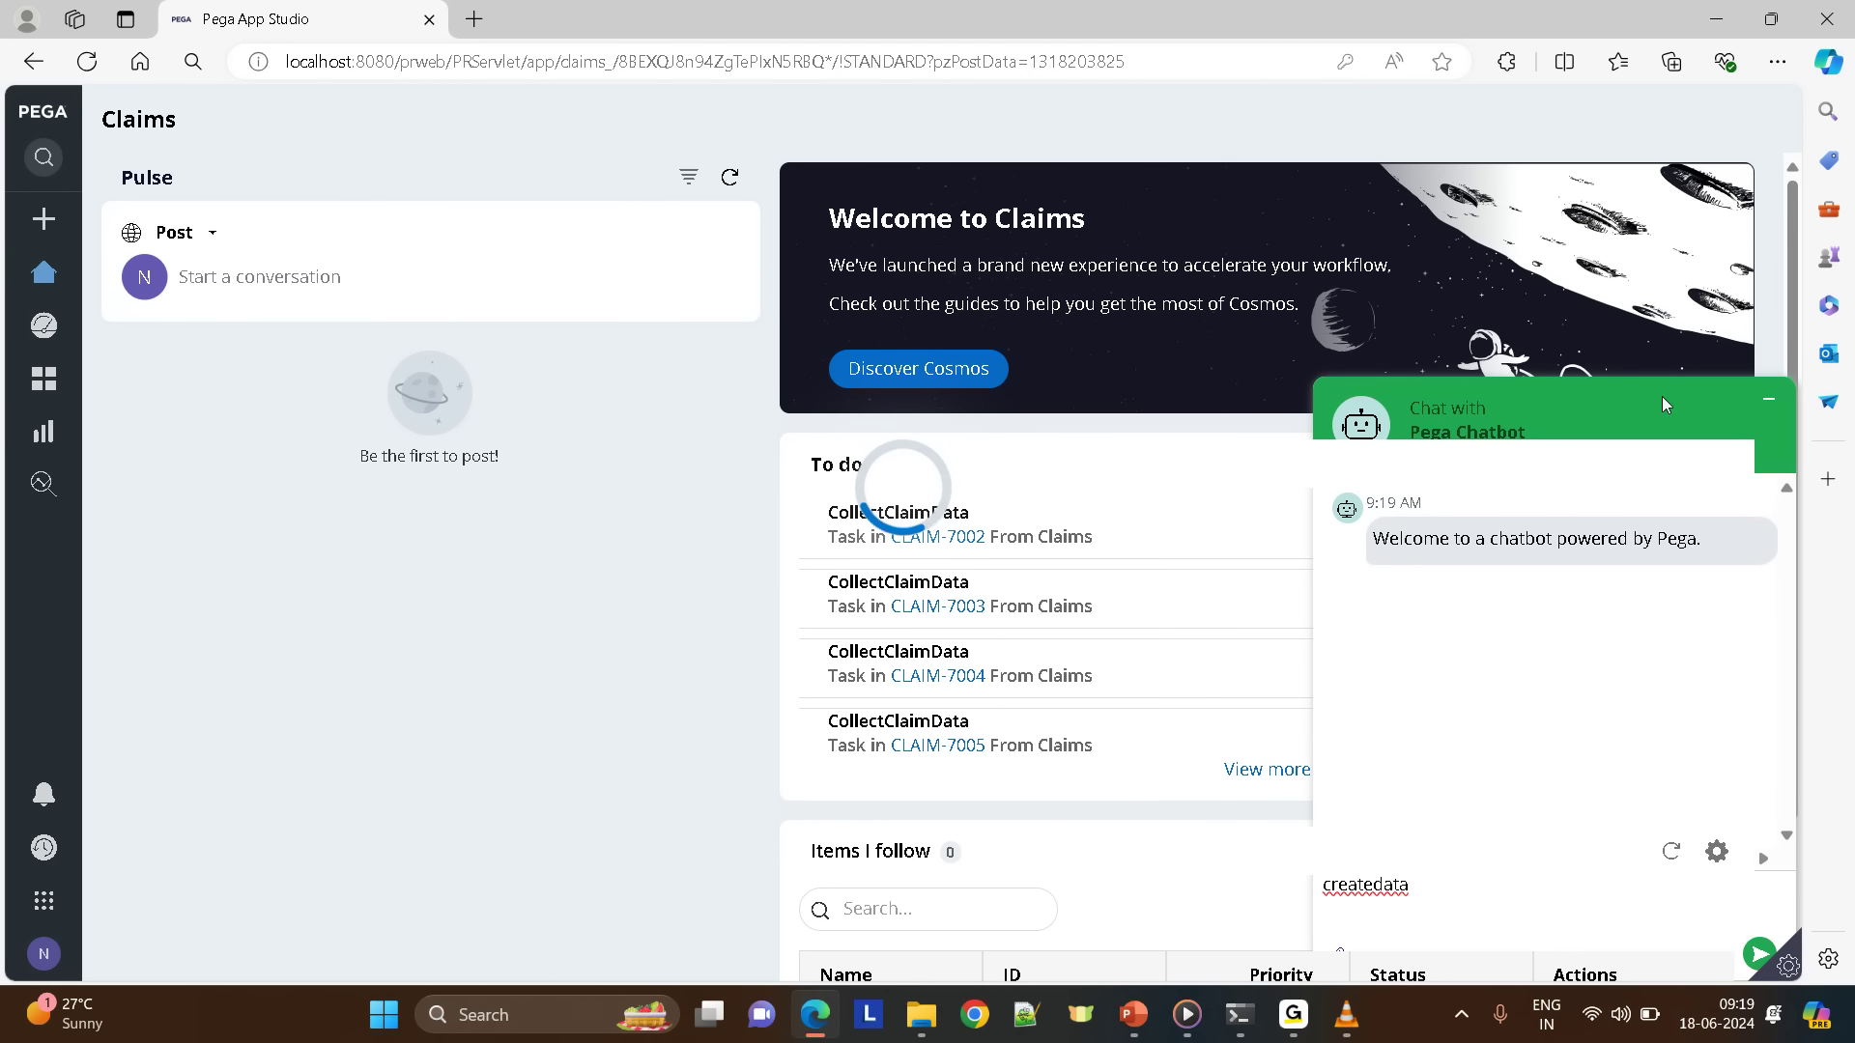
{"action": "left_click", "coordinate": [86, 64]}
Send the message, close the RemoveOrgRS tab, and switch back to App Studio's Claims home page
{"action": "key", "text": "Return"}
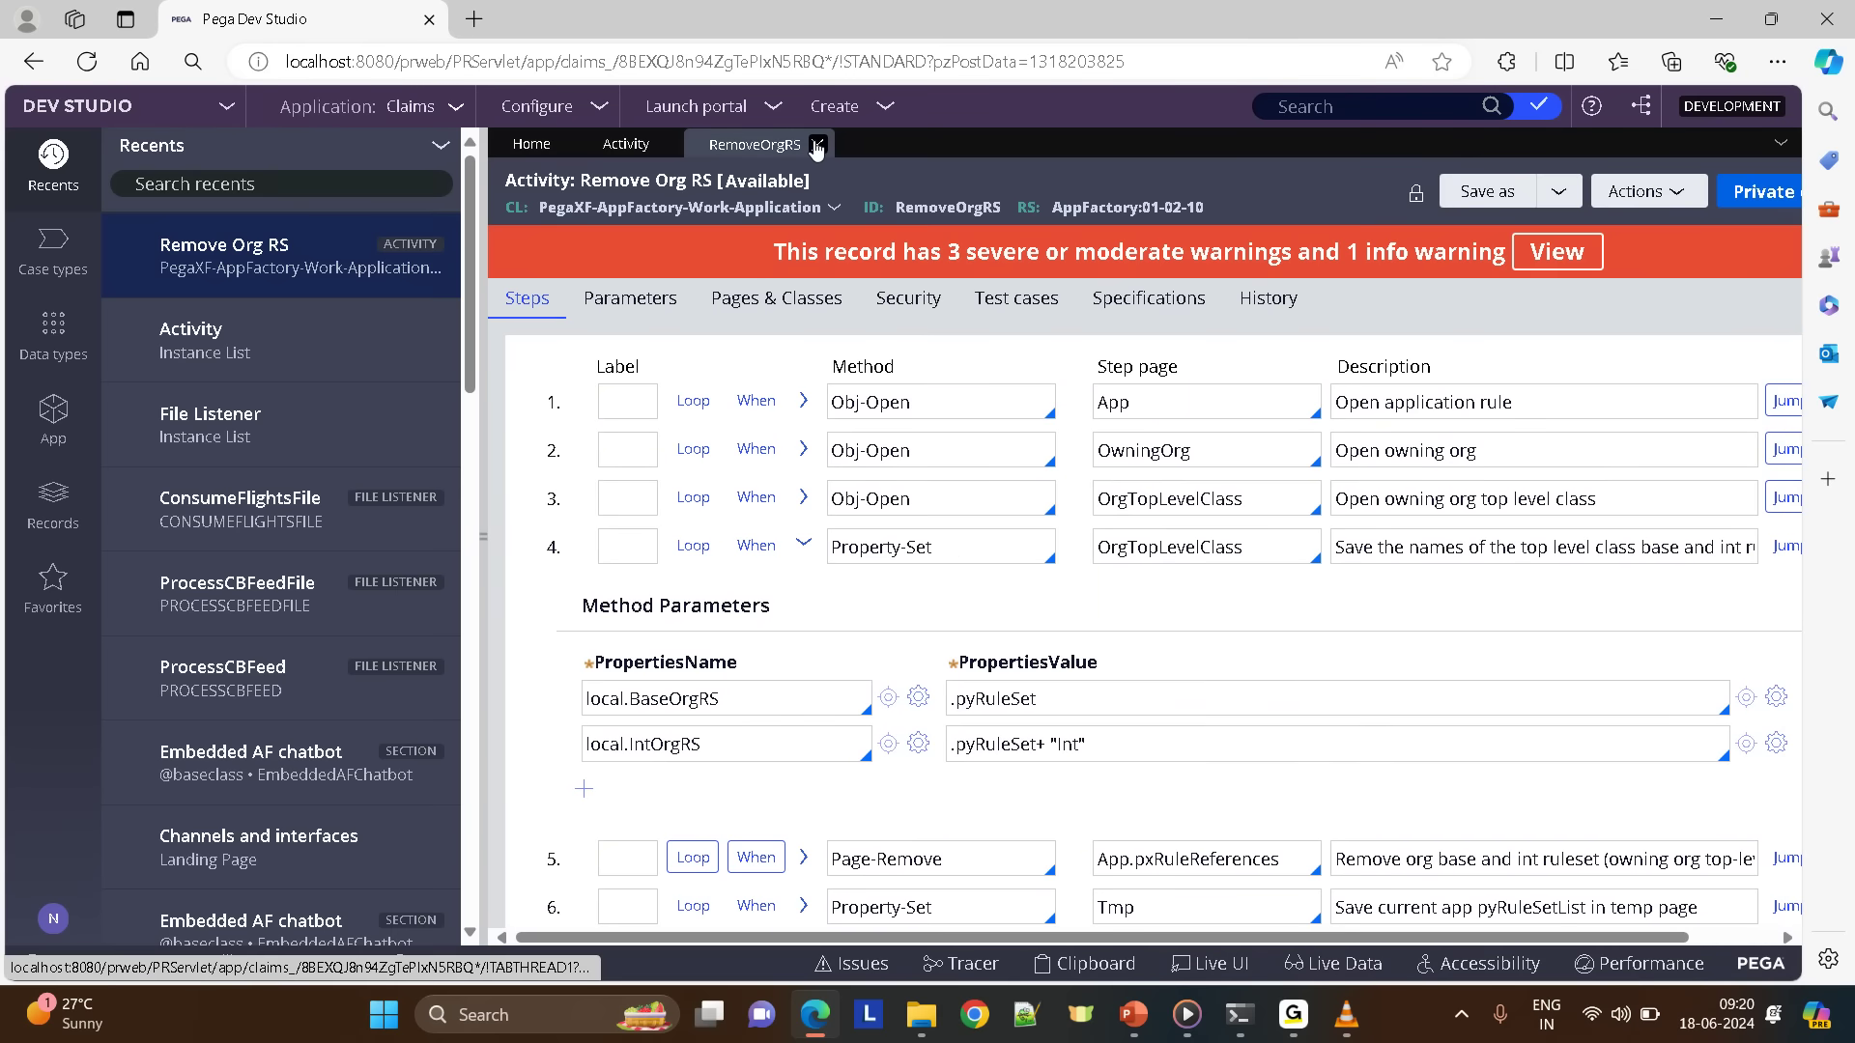
{"action": "left_click", "coordinate": [816, 145]}
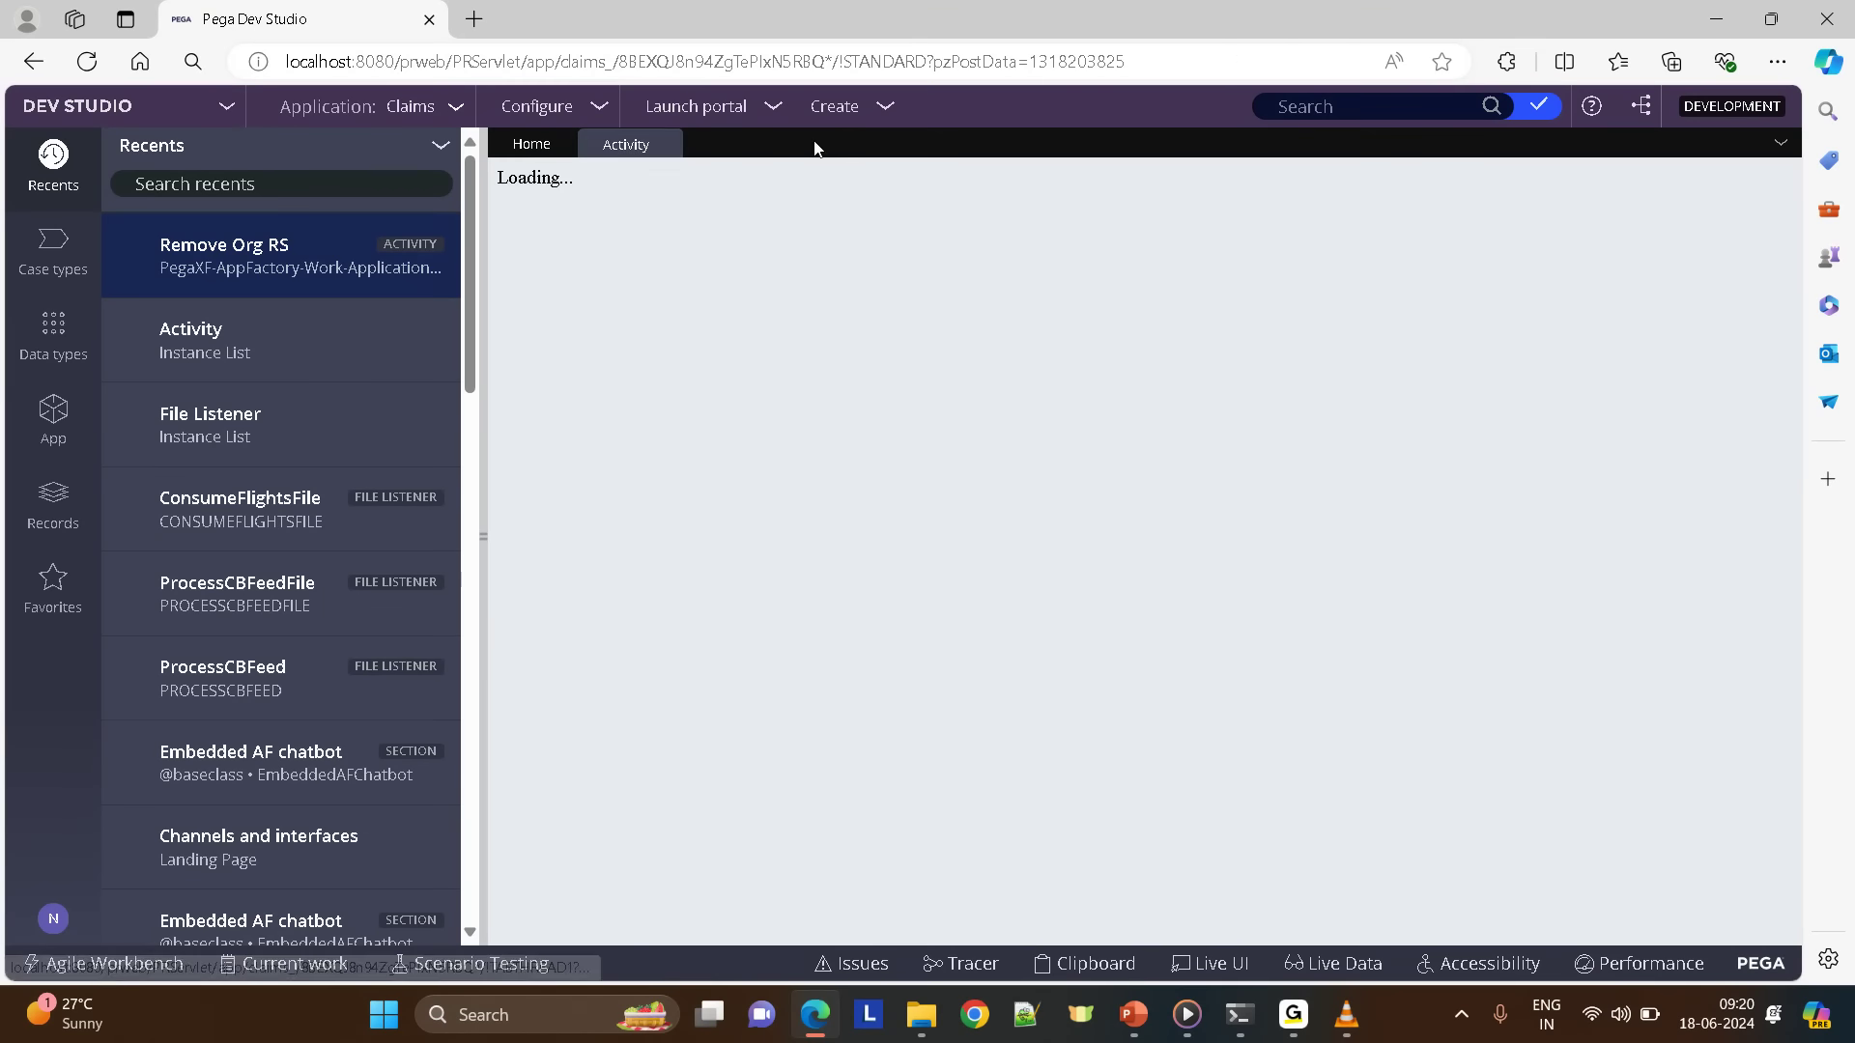
{"action": "left_click", "coordinate": [665, 145]}
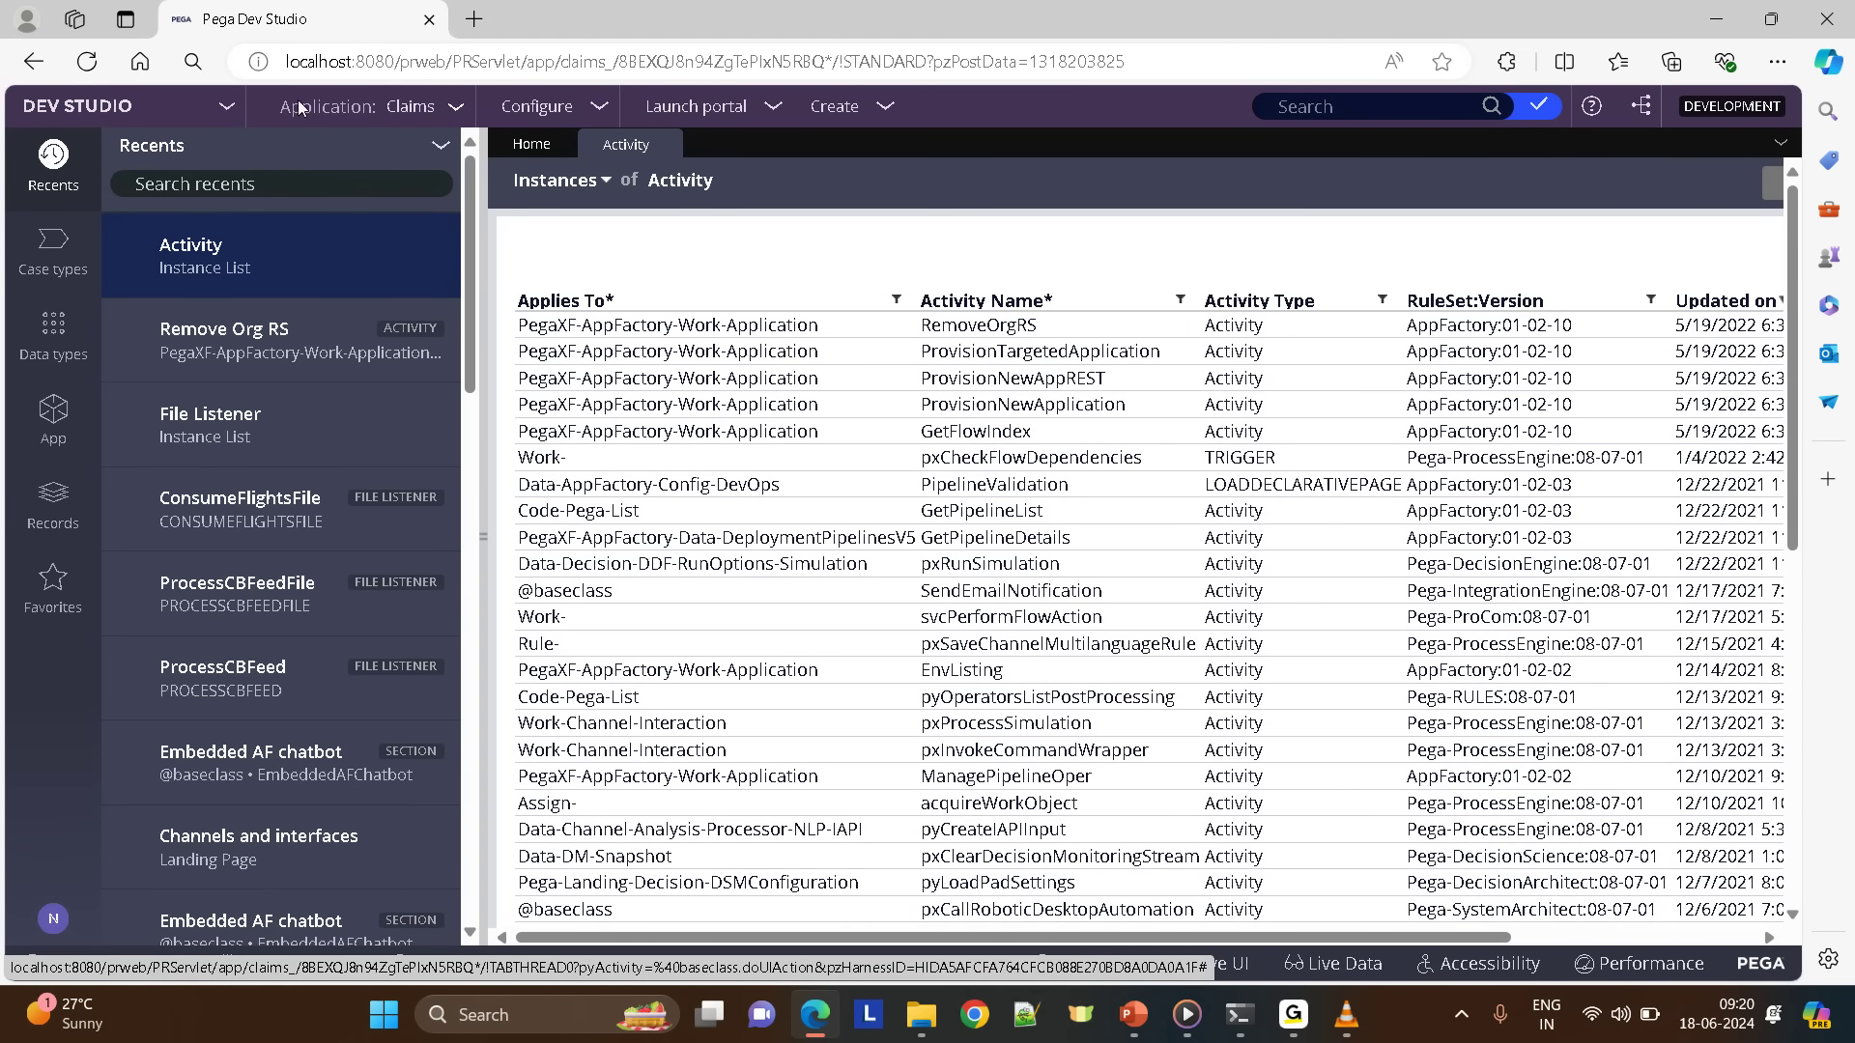
{"action": "left_click", "coordinate": [224, 108]}
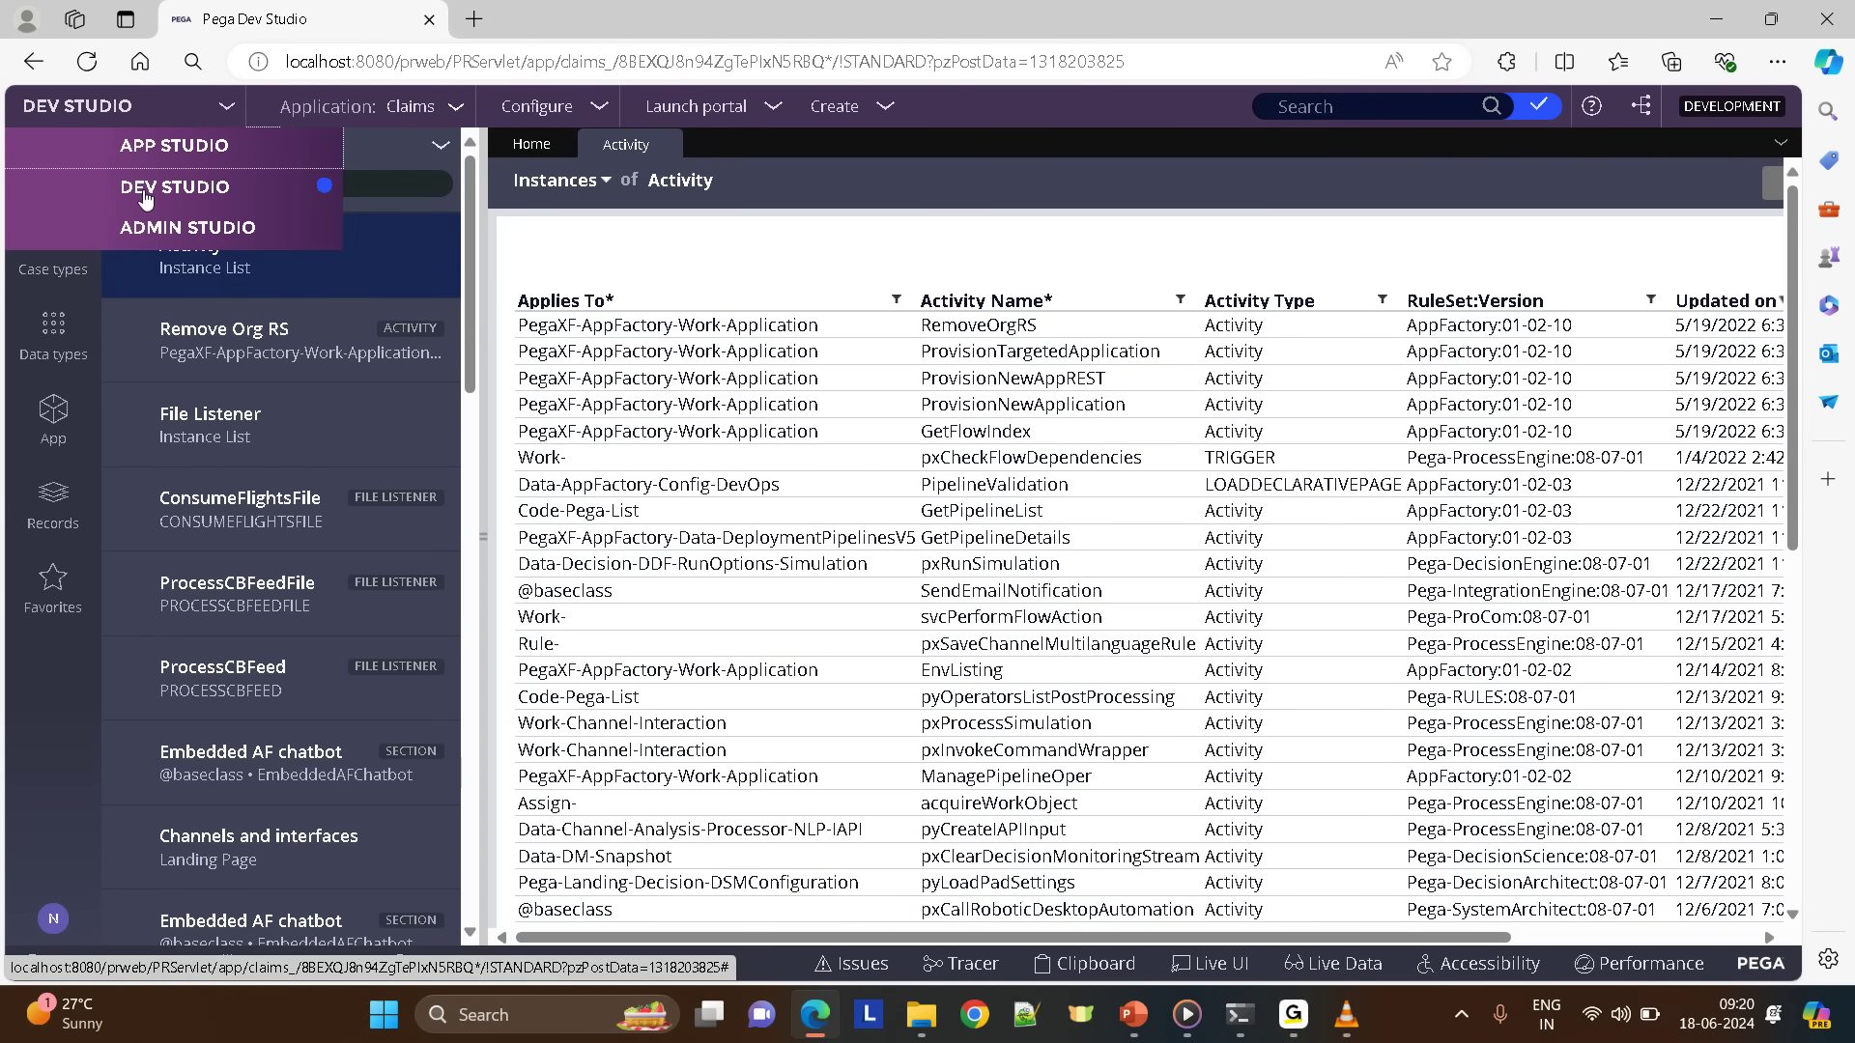
{"action": "left_click", "coordinate": [127, 147]}
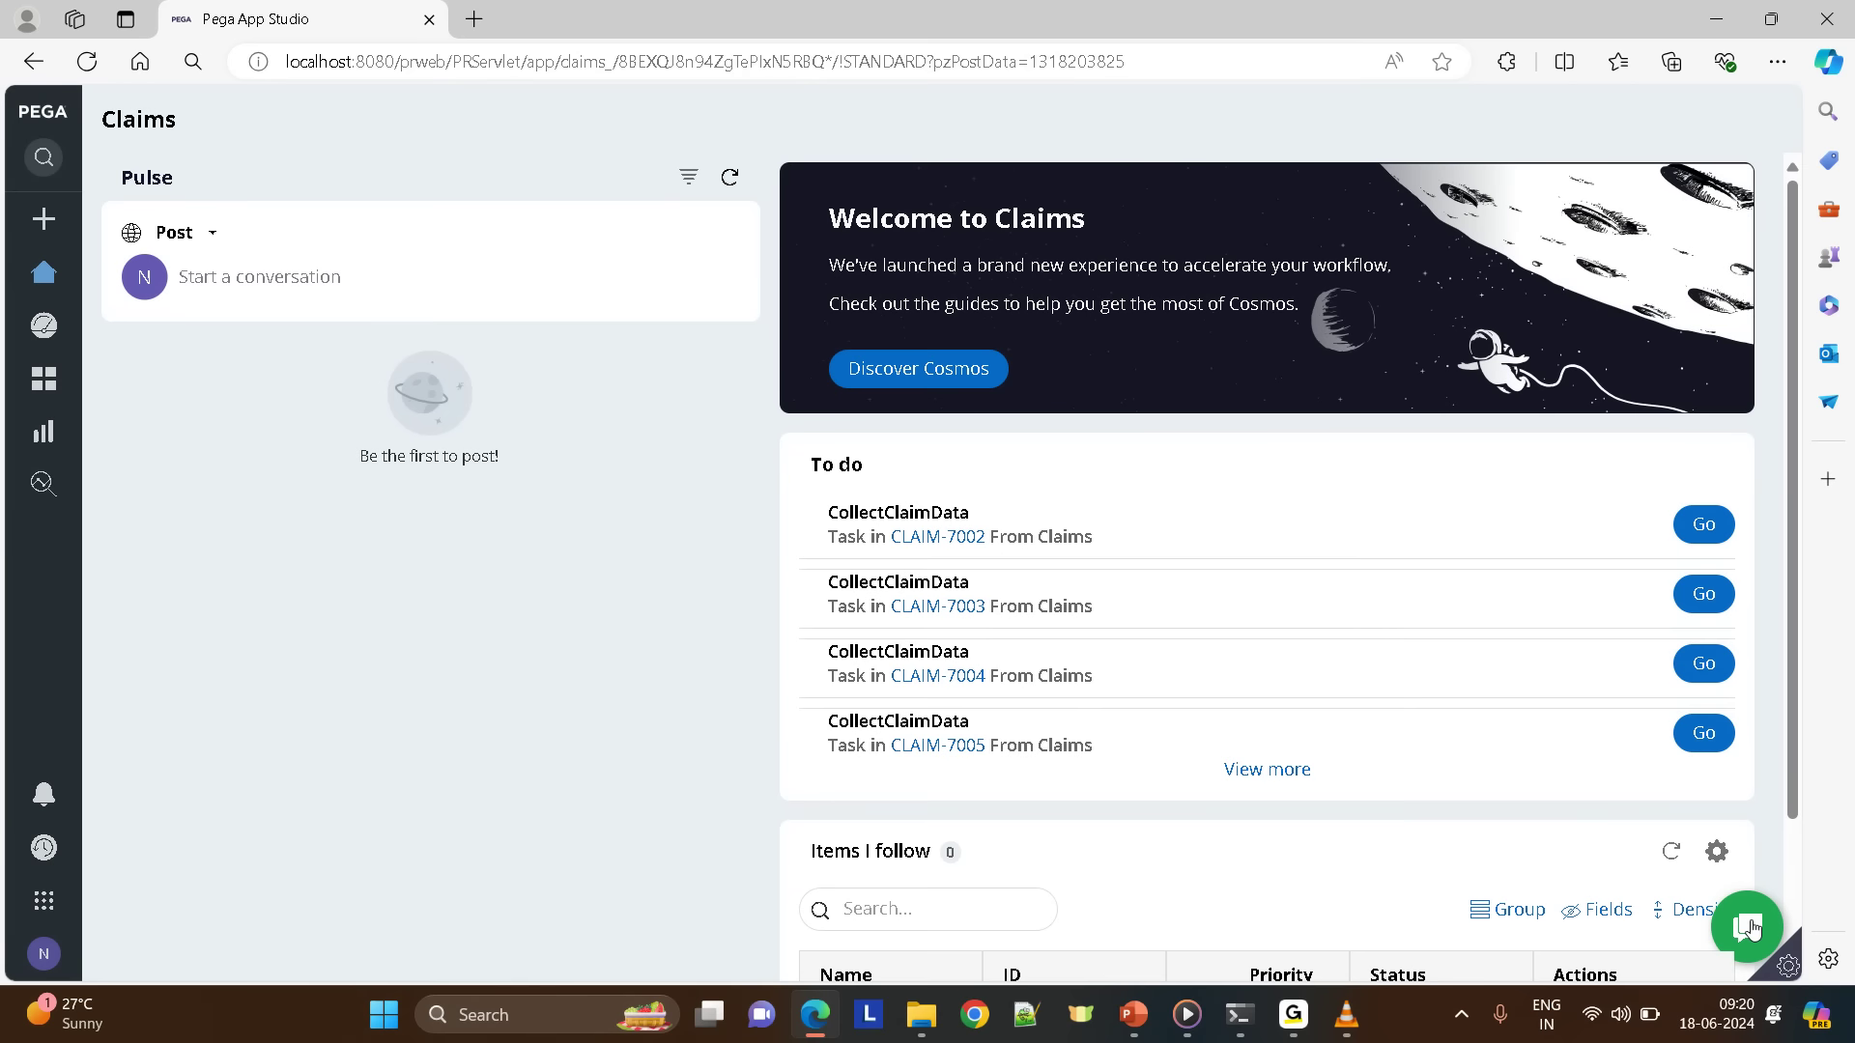
Send 'create data' to the Pega Chatbot, which replies it did not understand, then switch windows
{"action": "left_click", "coordinate": [1751, 928]}
{"action": "left_click", "coordinate": [1387, 905]}
{"action": "type", "text": "create data"}
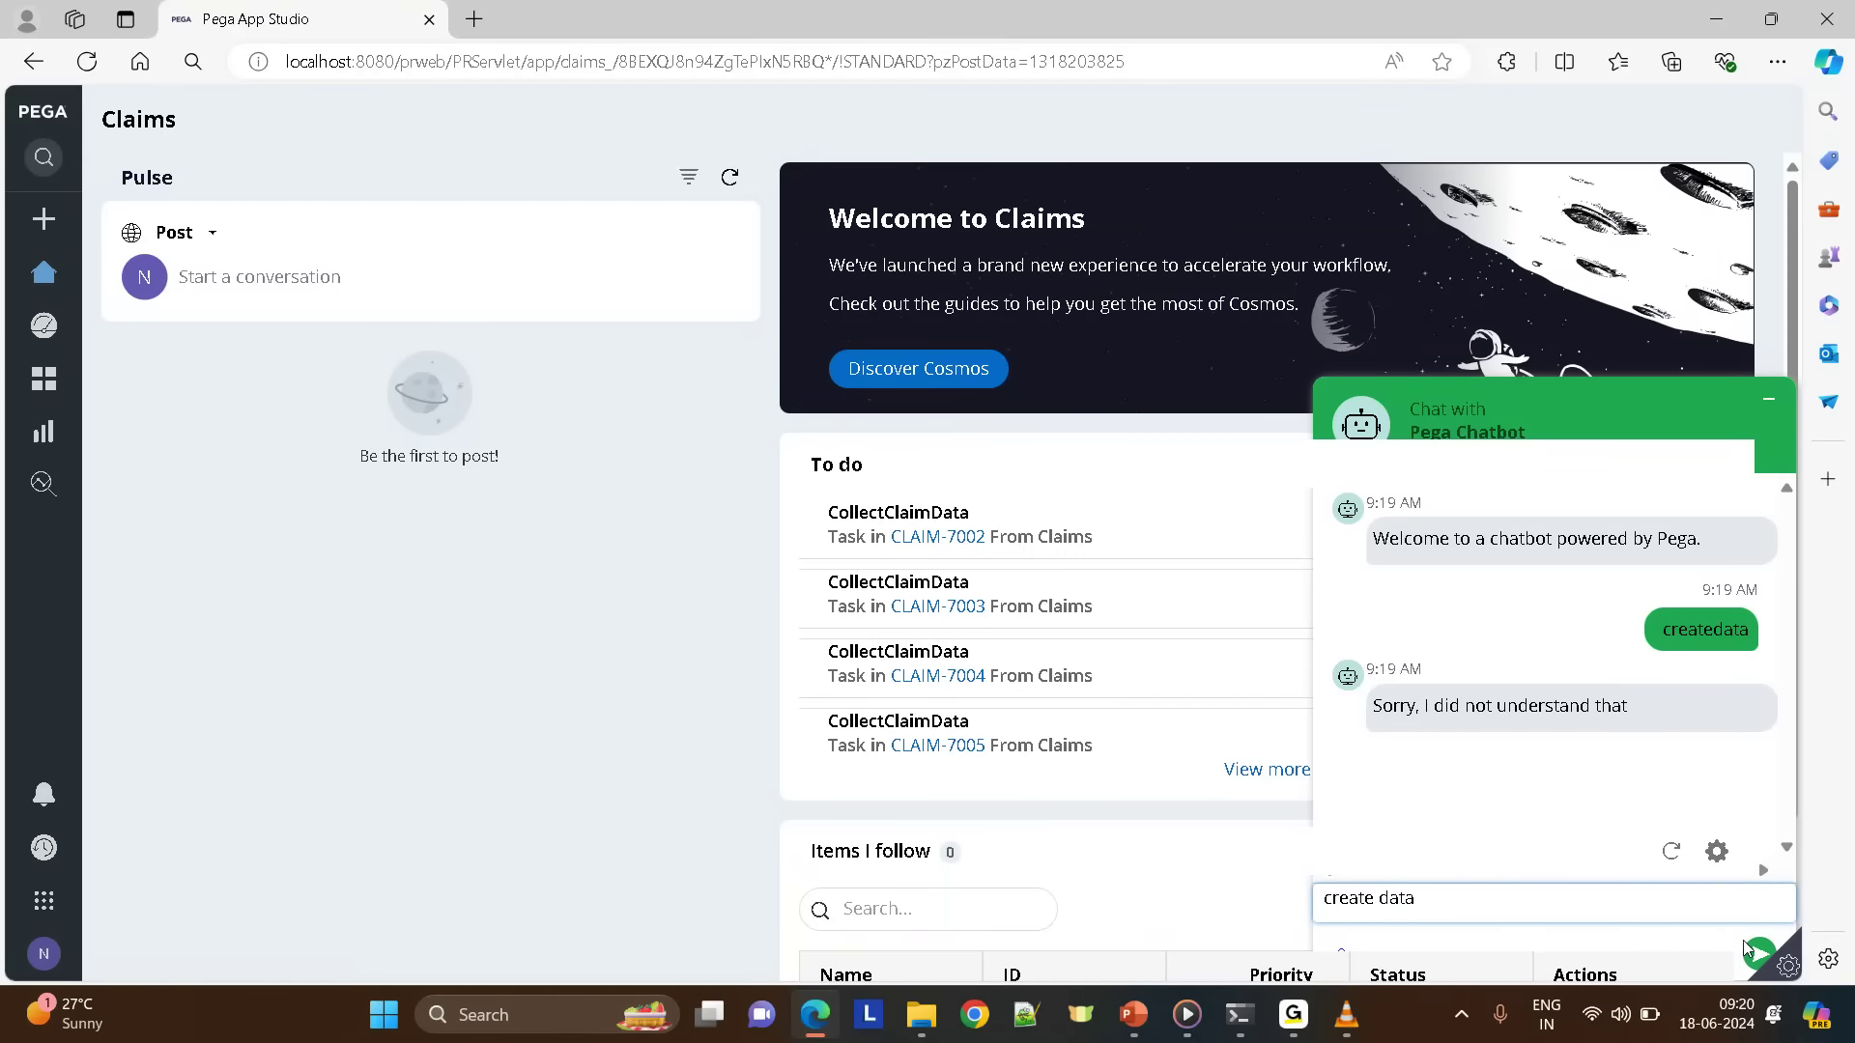
{"action": "left_click", "coordinate": [1759, 954]}
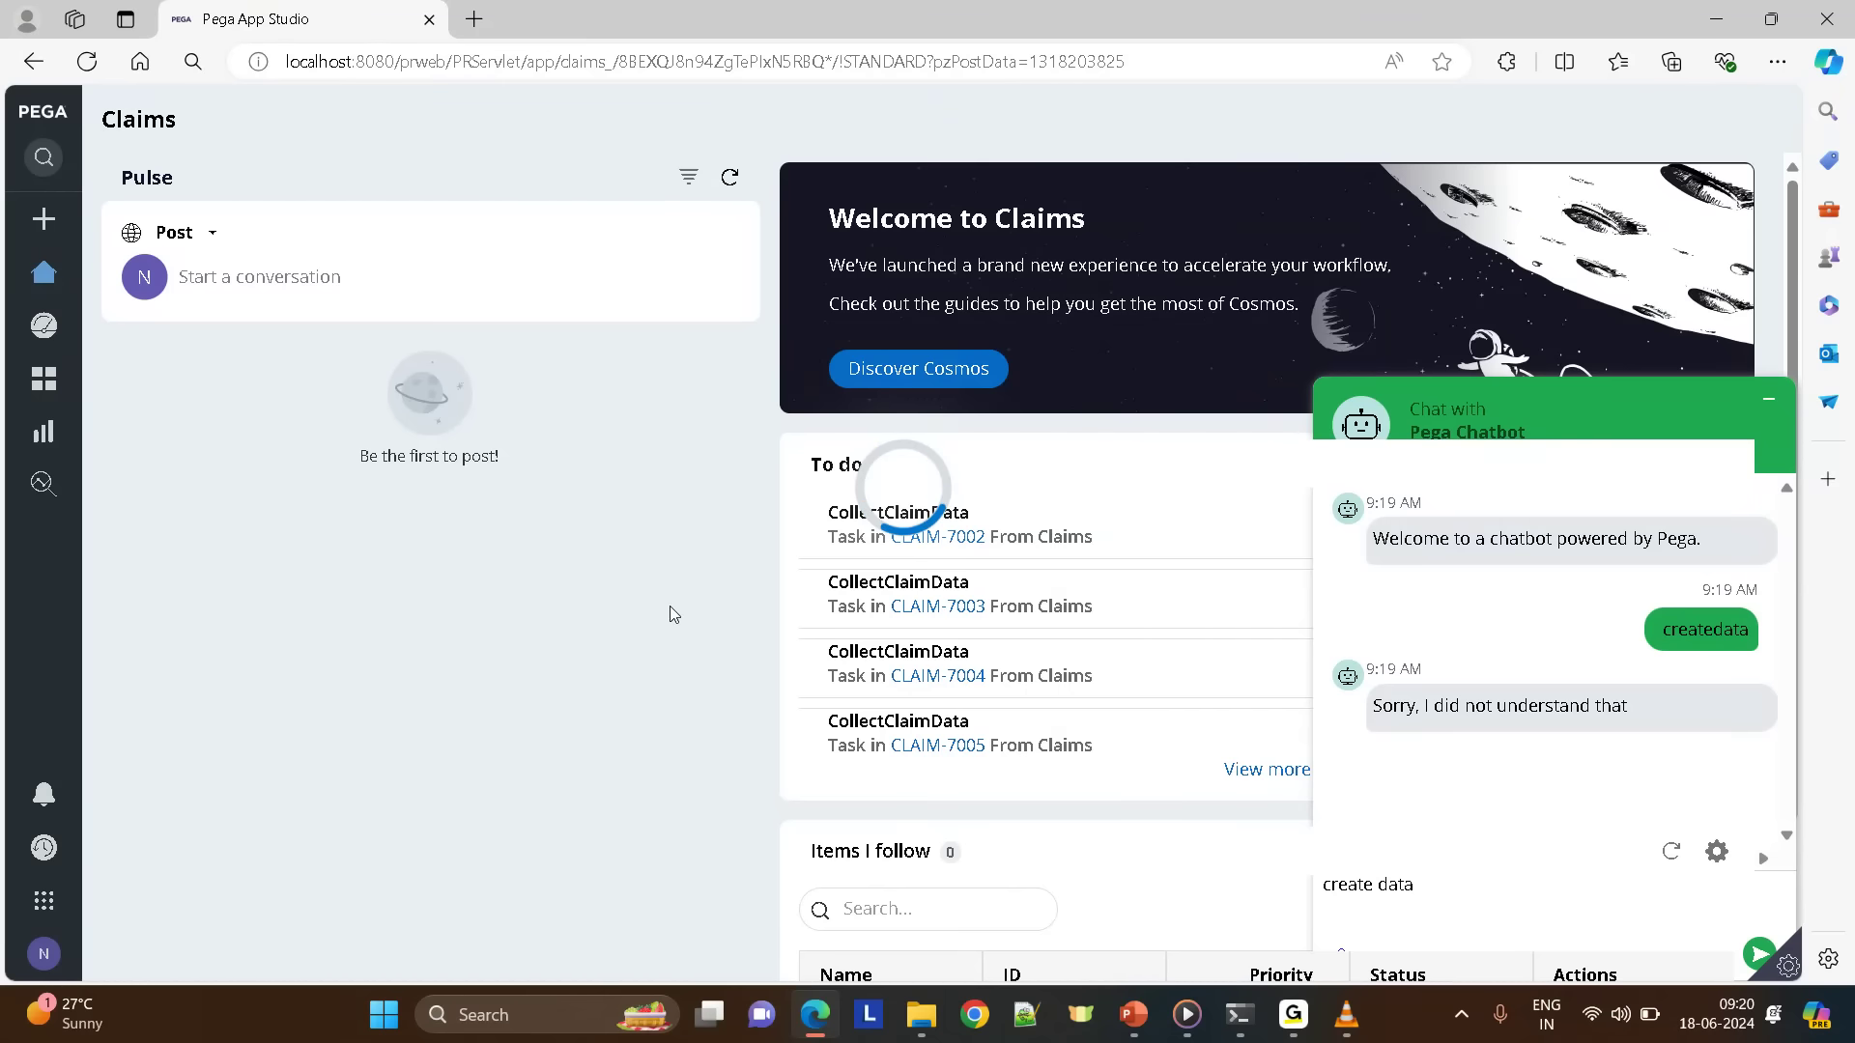
{"action": "key", "text": "Return"}
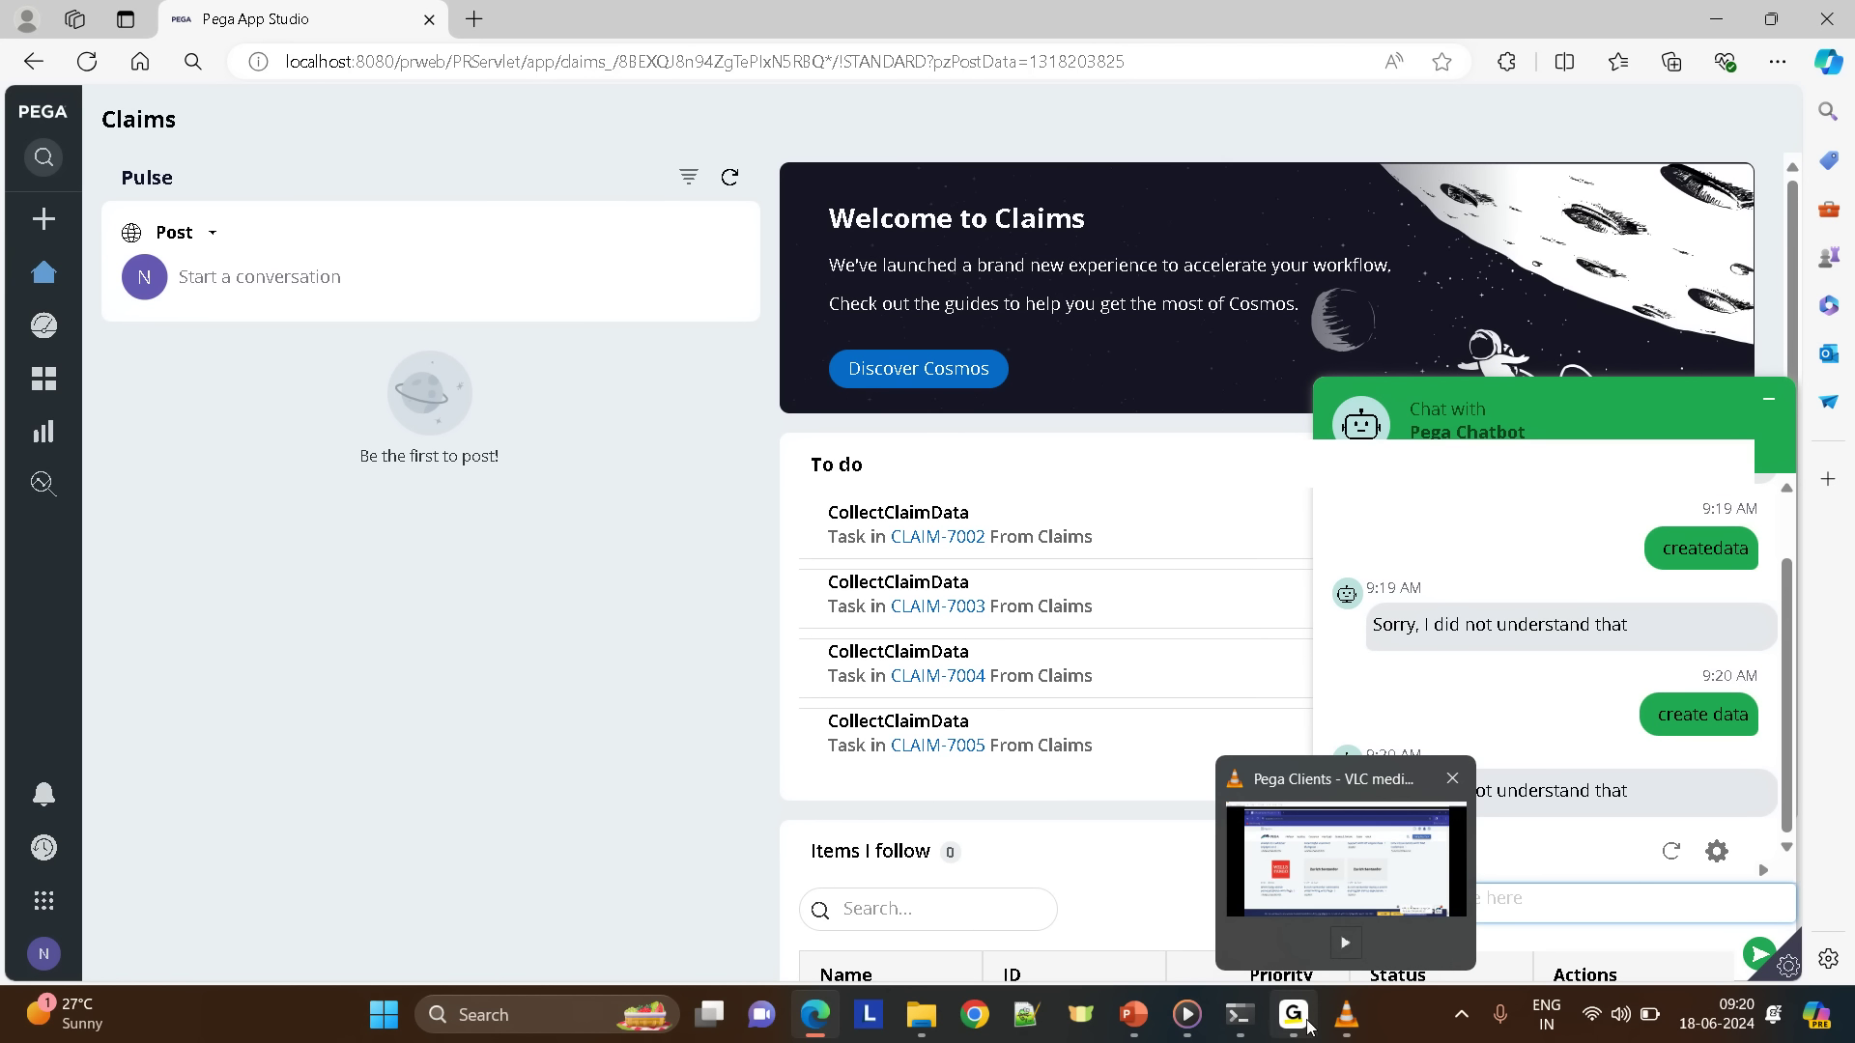
{"action": "left_click", "coordinate": [1194, 882]}
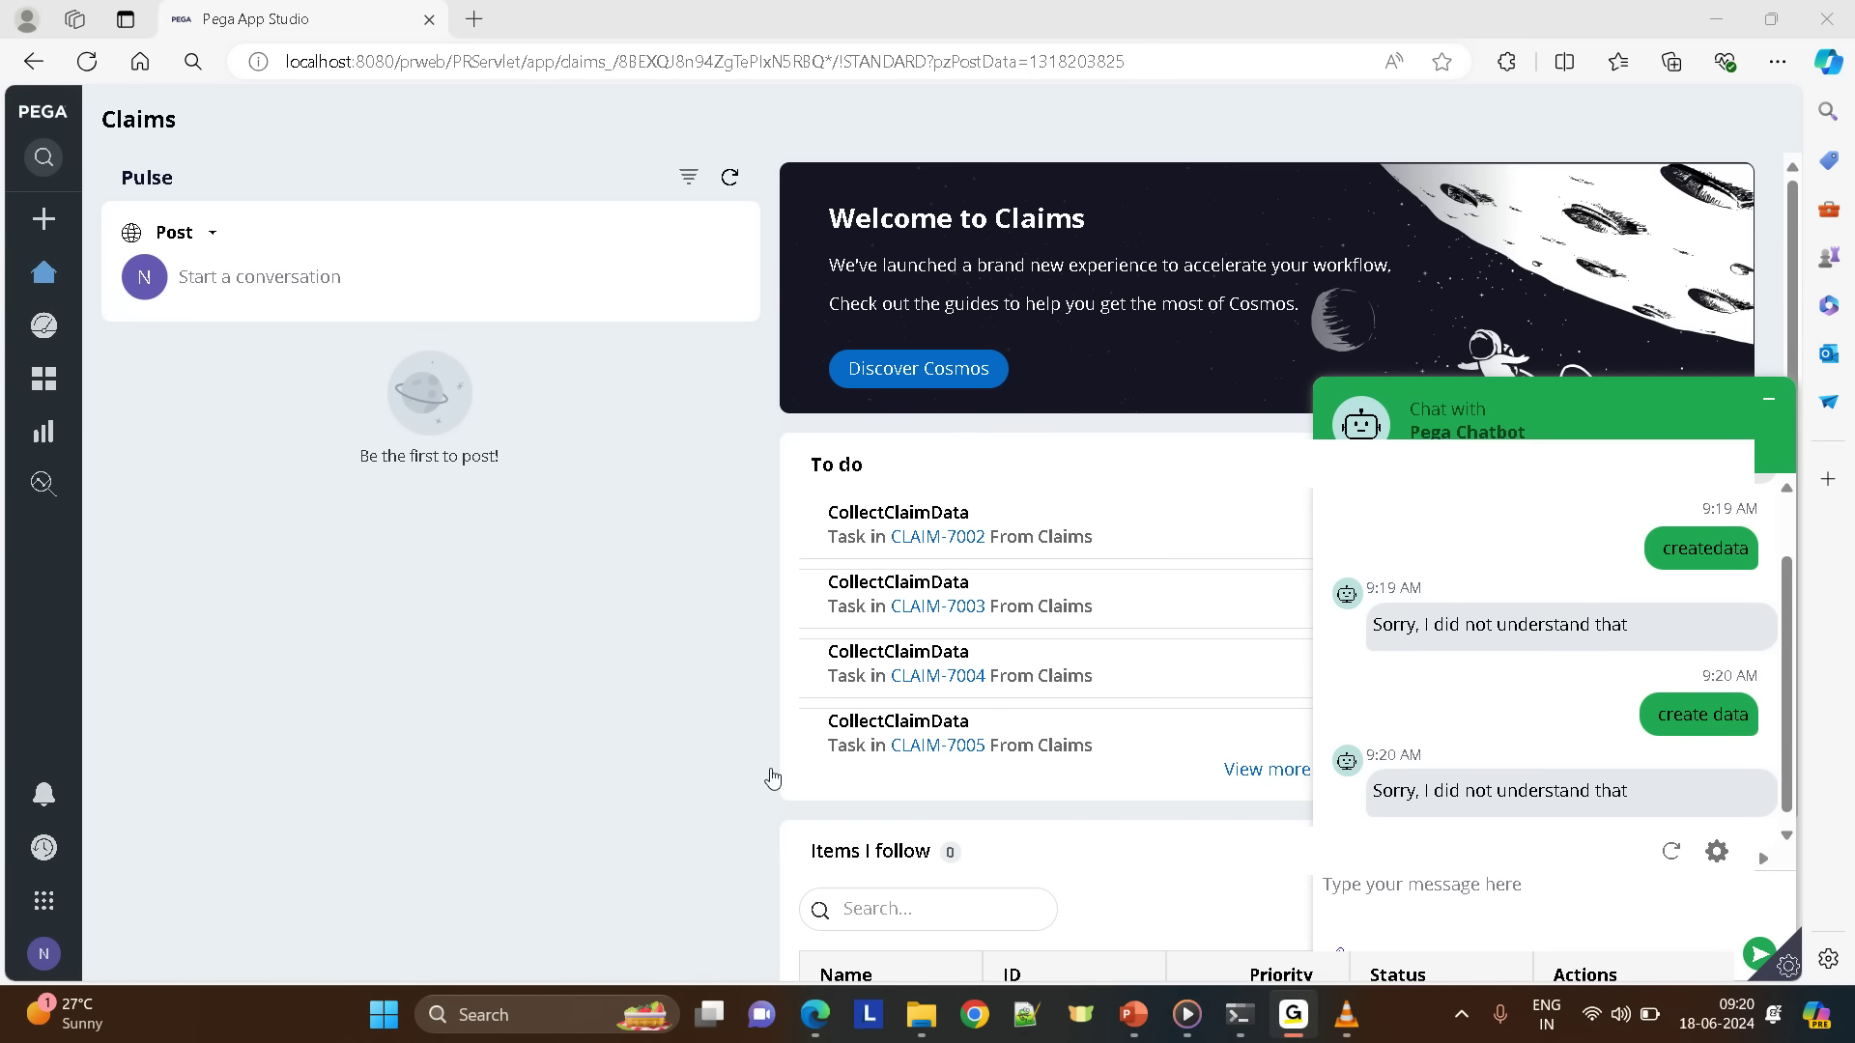